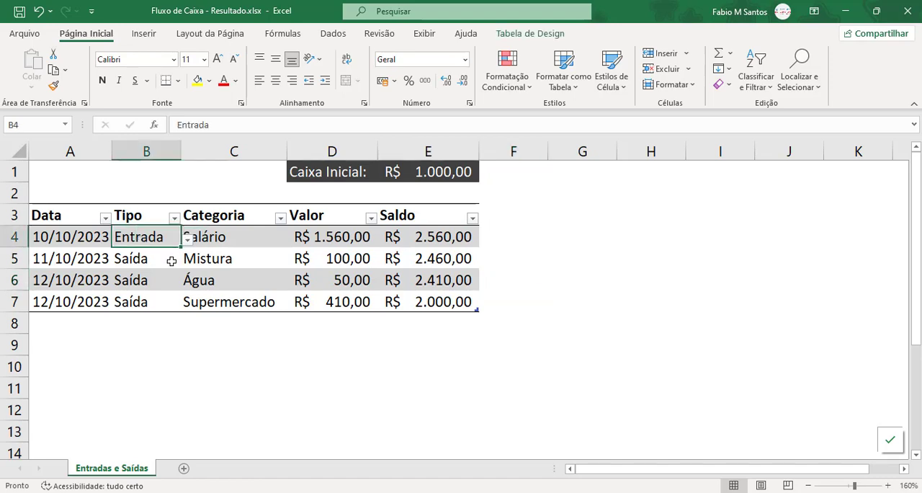
Examine the Saldo formulas in rows 4 to 6 and the Tipo entries of the finished cash flow table.
click(154, 259)
click(425, 237)
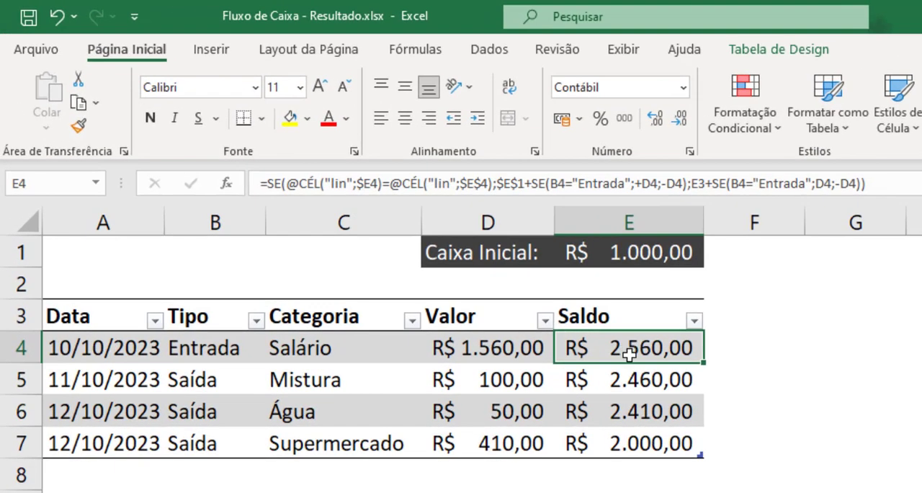
click(626, 380)
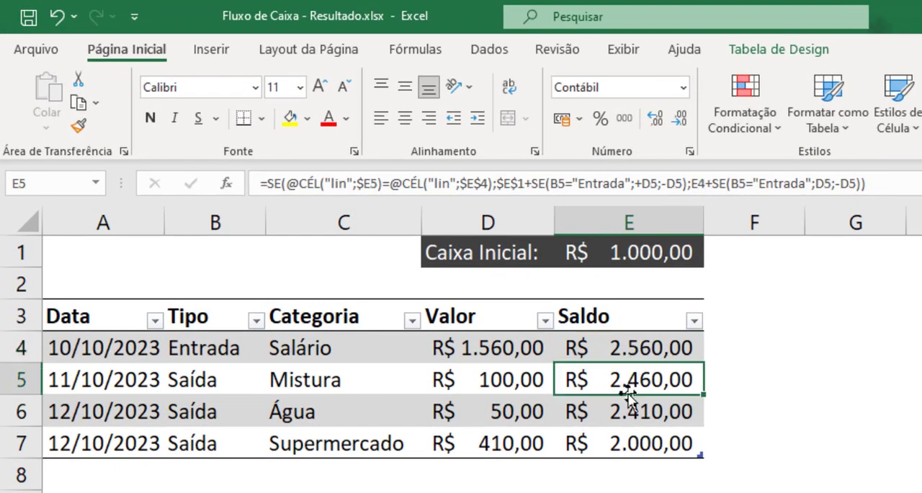
click(622, 408)
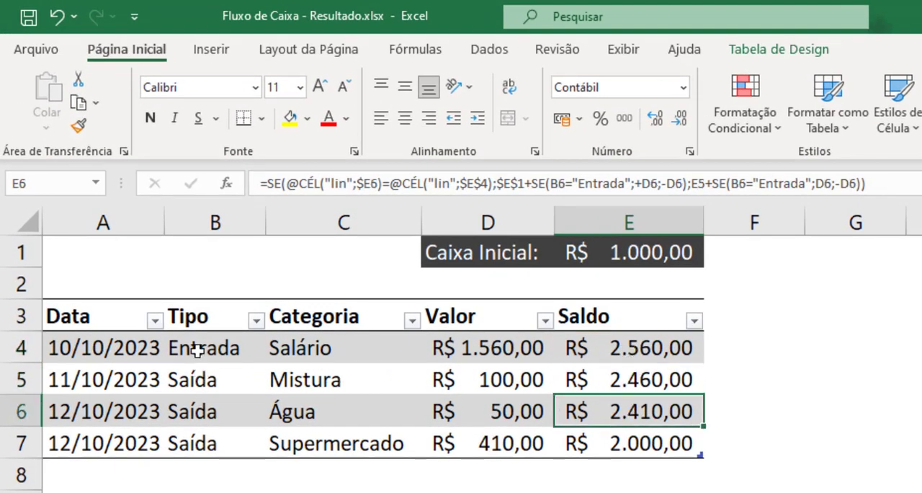
drag(206, 349, 219, 439)
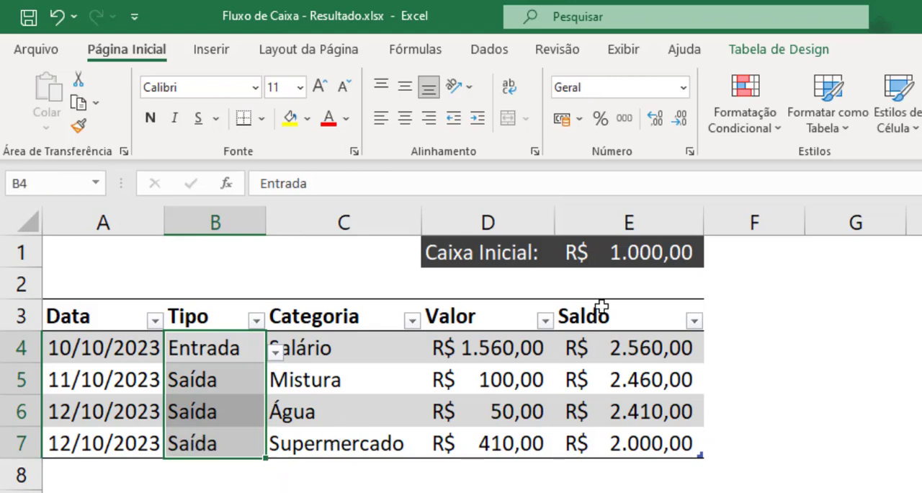
Trace how the Caixa Inicial amount and each row's Tipo and Valor feed the running Saldo down to row 7.
click(637, 253)
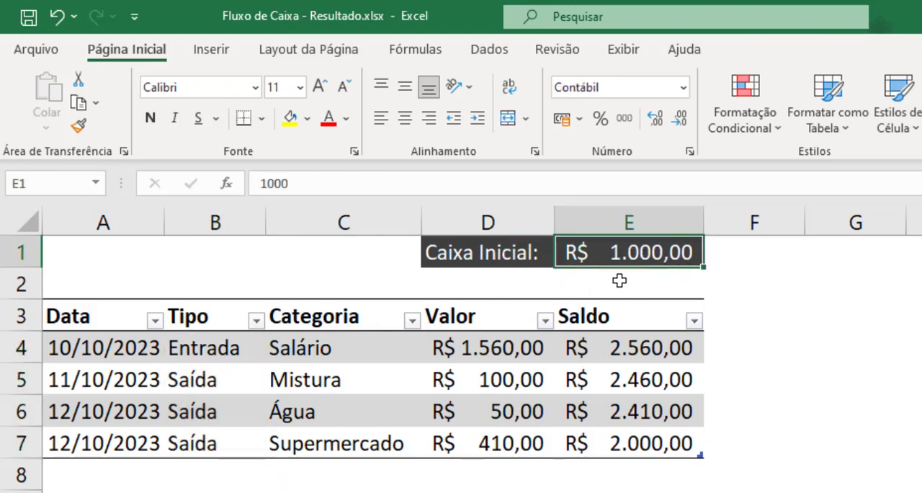
click(212, 348)
click(343, 346)
click(481, 344)
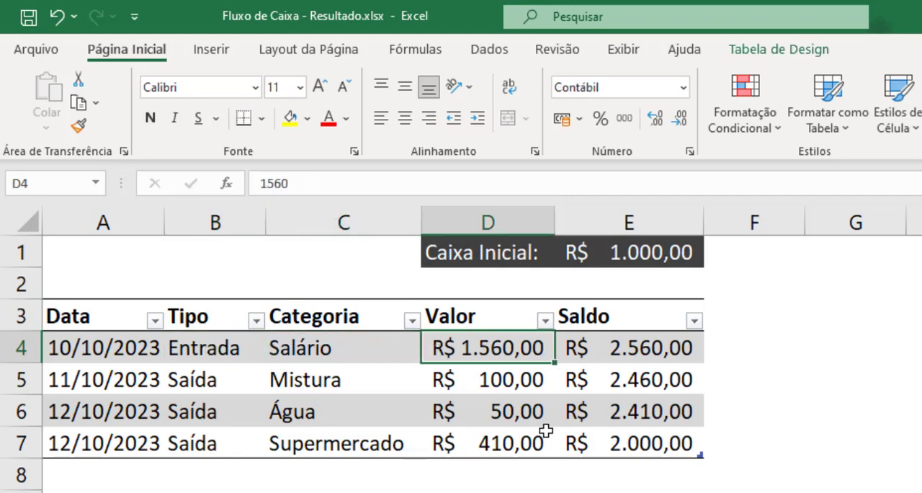
click(674, 348)
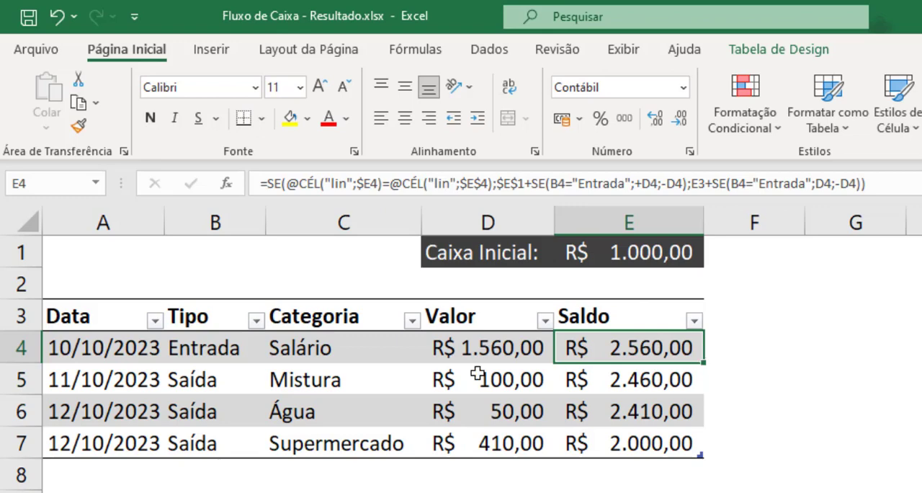
click(518, 384)
click(624, 382)
click(656, 446)
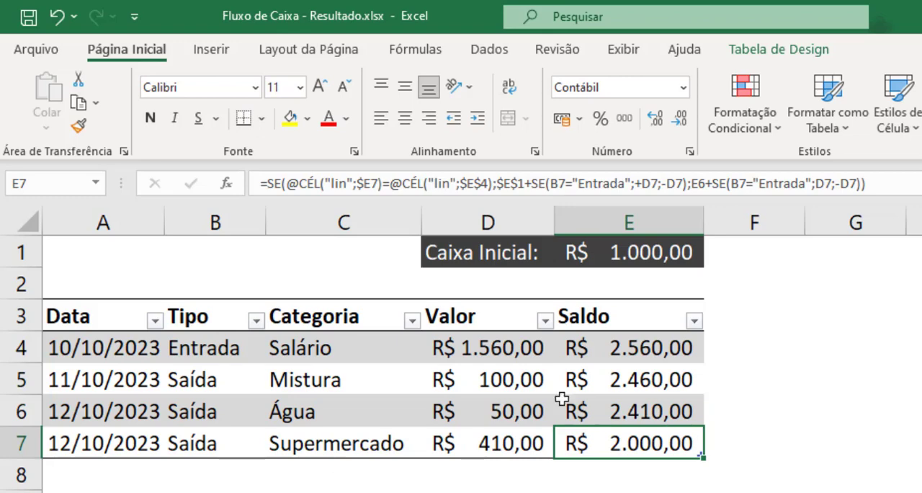
click(621, 346)
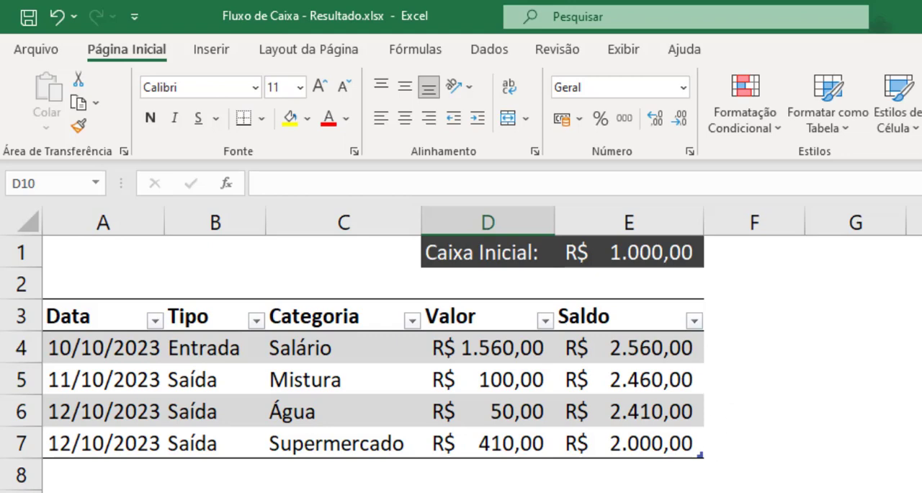
Insert a blank row above row 2 and clear the dark formatting it inherits from the Caixa Inicial row.
click(26, 283)
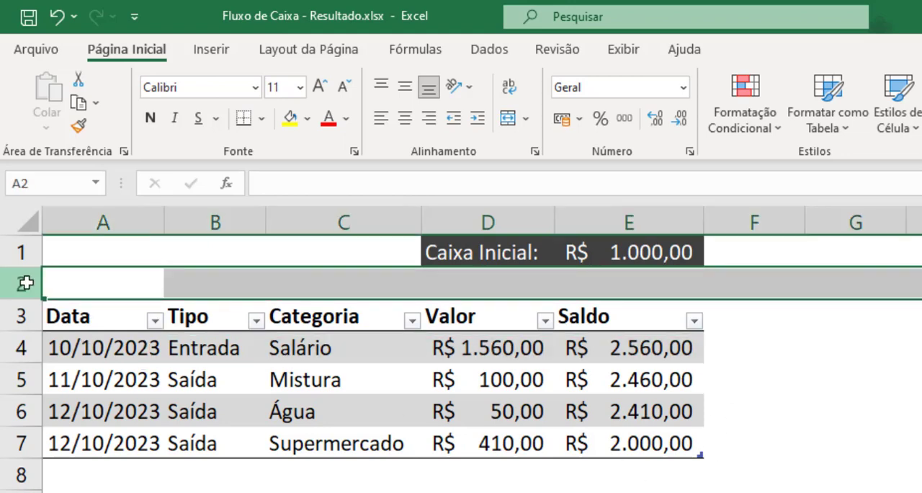
key(ctrl+shift+plus)
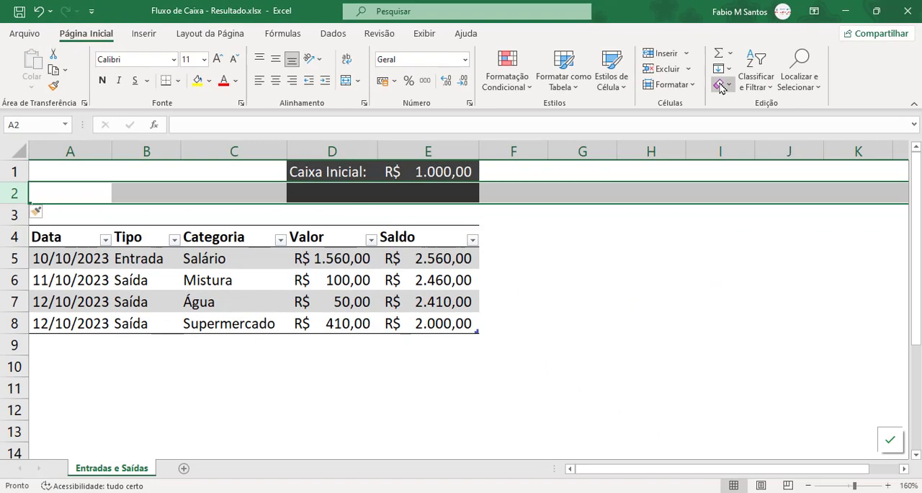
click(721, 86)
click(762, 121)
click(713, 225)
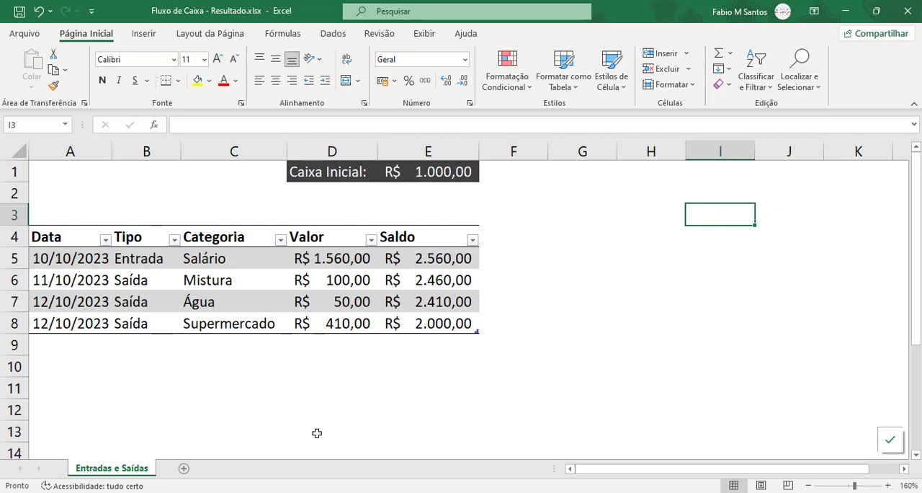
Switch to the Fluxo de Caixa - Passo a Passo.xlsx workbook on the Entradas e Saídas sheet.
mouse_move(254, 491)
click(188, 447)
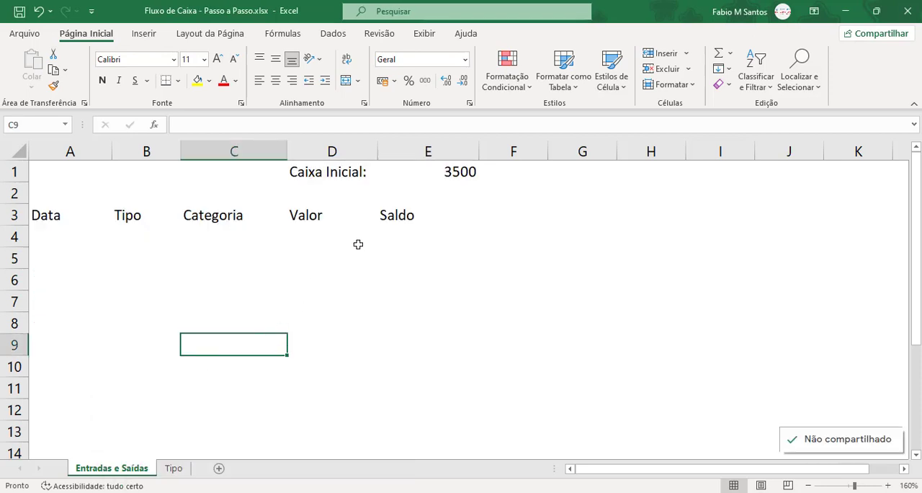
click(270, 369)
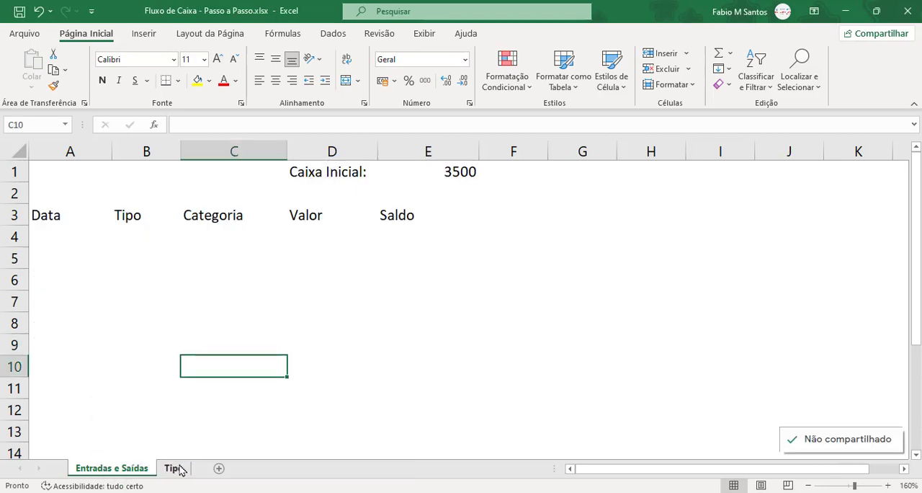
Compare the Passo a Passo workbook's layout with the finished table in Fluxo de Caixa - Resultado.xlsx.
key(alt+Tab)
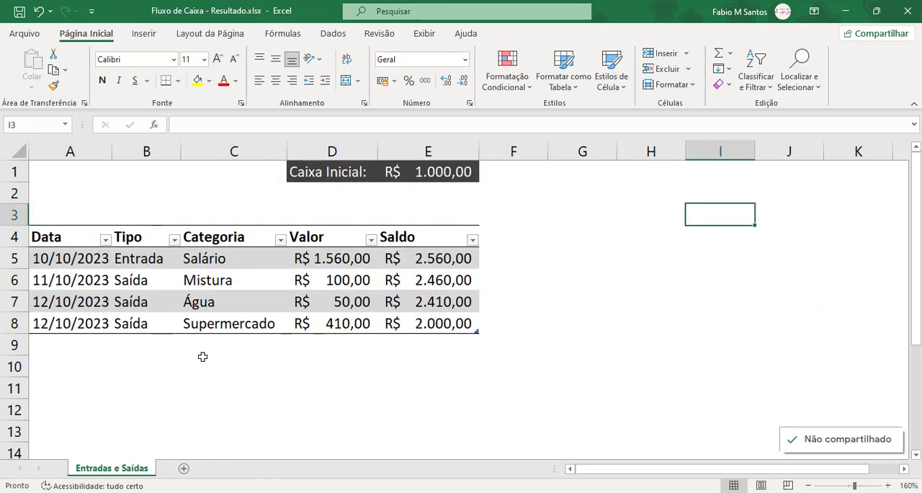
key(alt+Tab)
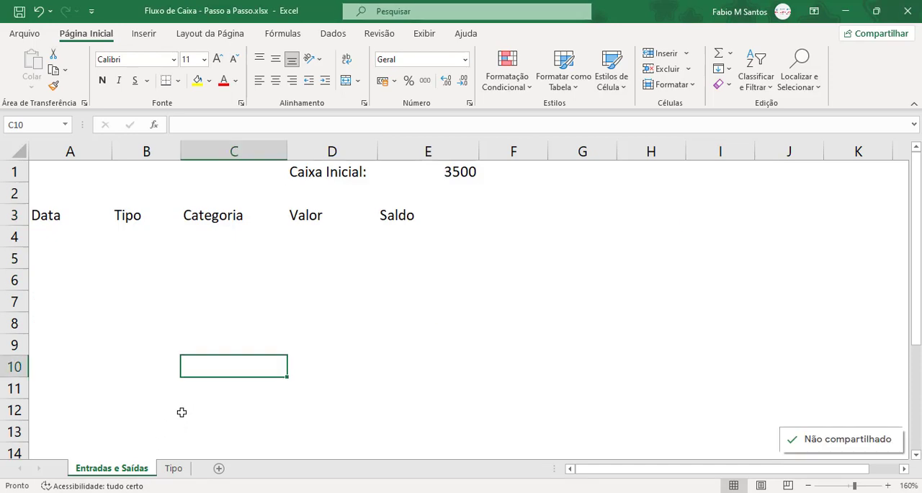
key(alt+Tab)
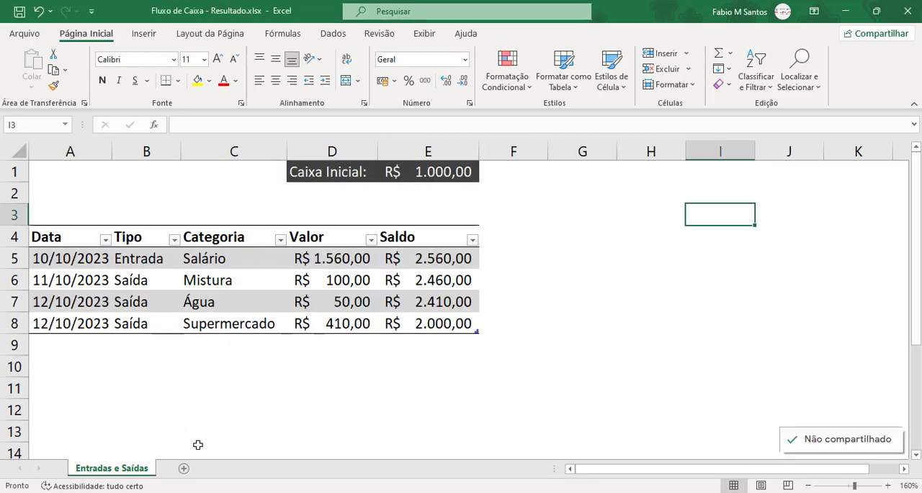
key(alt+Tab)
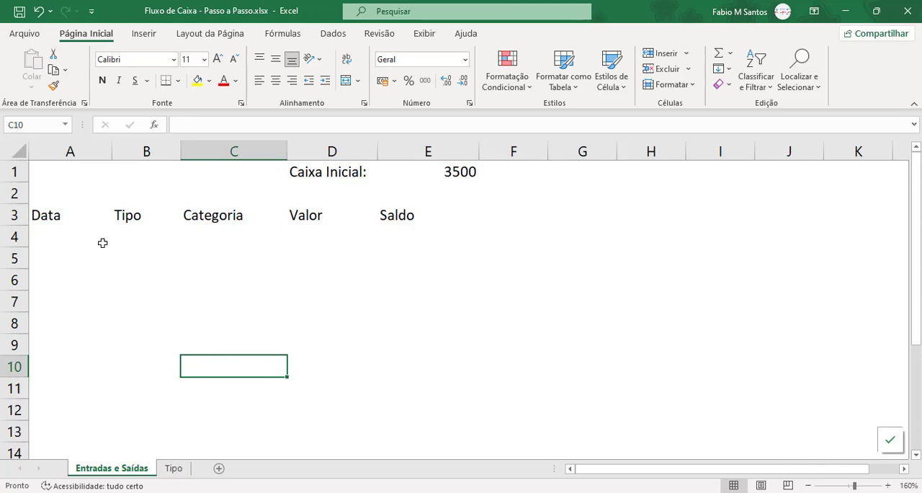
Remove the existing drop-down lists from cells B4:C4 under the Tipo and Categoria headings.
click(342, 204)
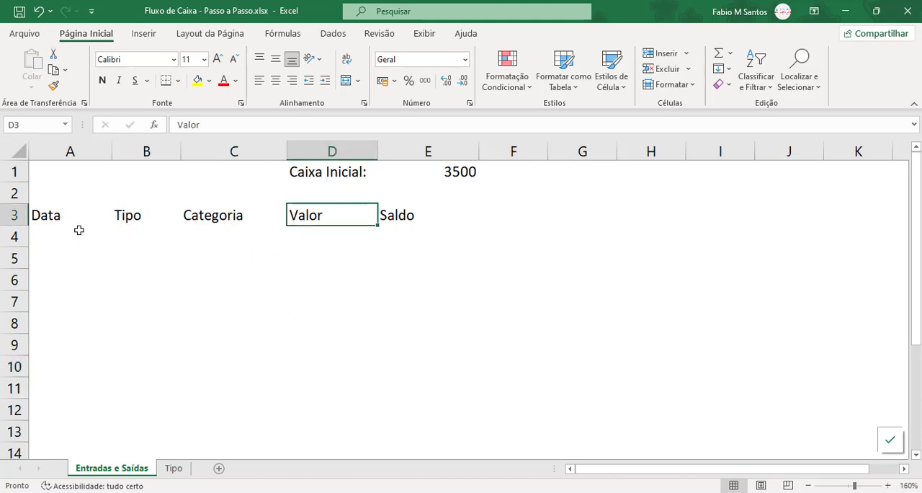
click(56, 233)
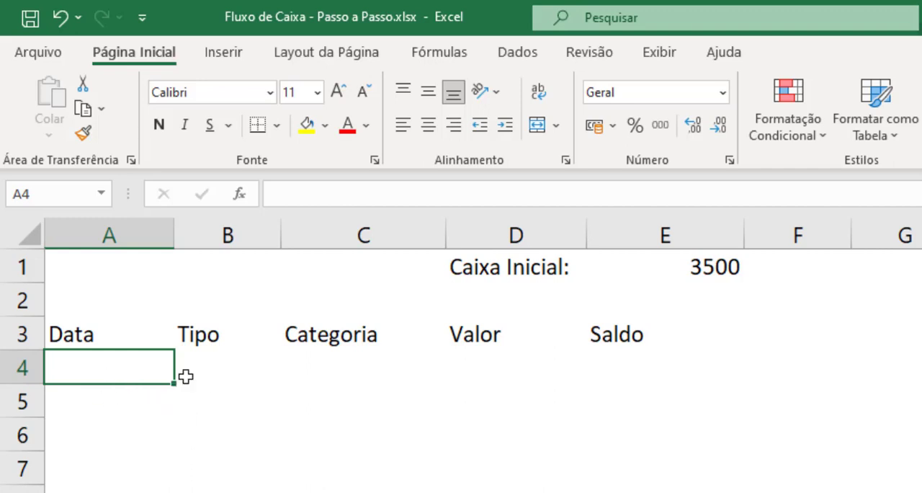
click(244, 371)
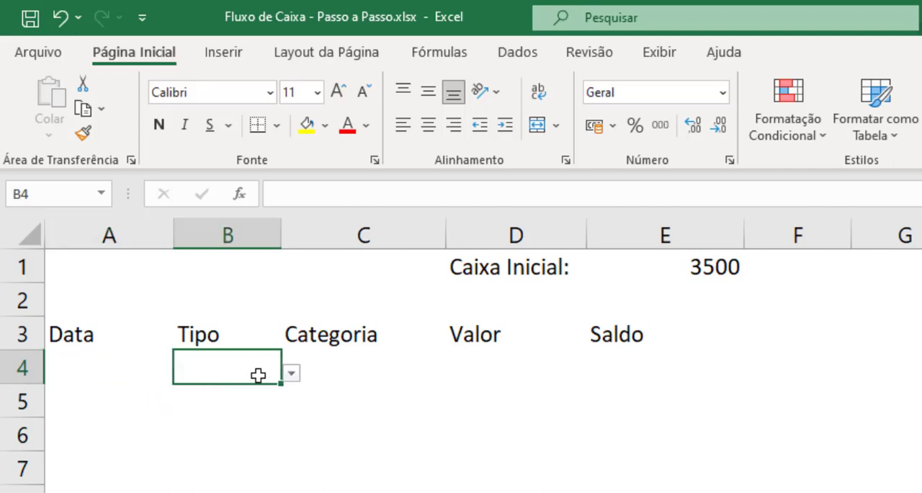
click(353, 375)
drag(259, 370, 307, 370)
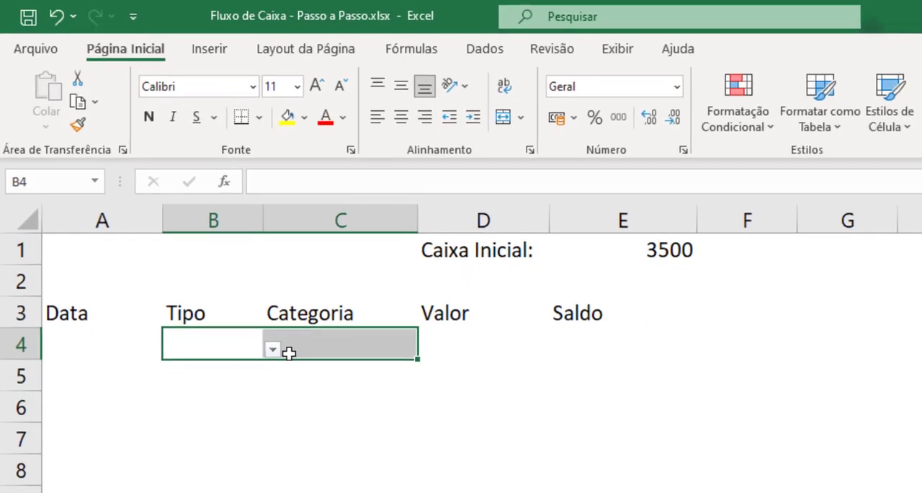
key(ctrl+minus)
click(756, 426)
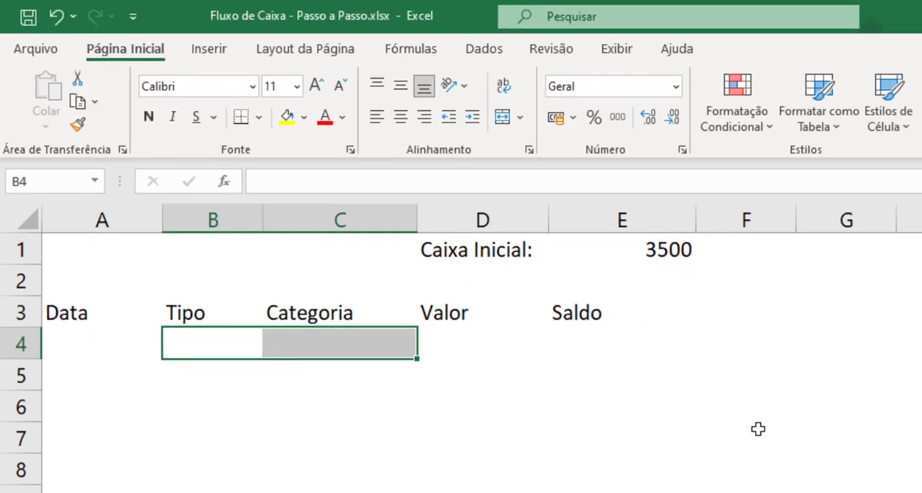
click(252, 351)
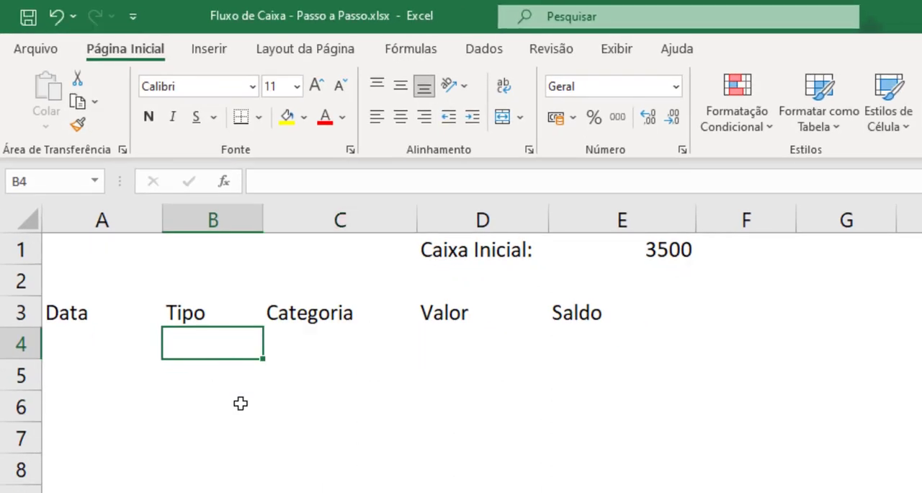
click(304, 342)
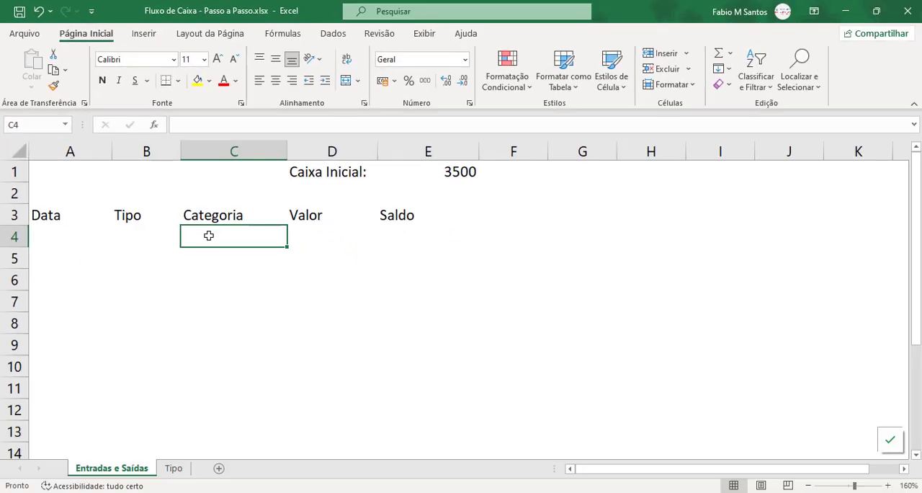
Examine the categories listed under Entrada and Saída on the Tipo sheet.
click(175, 469)
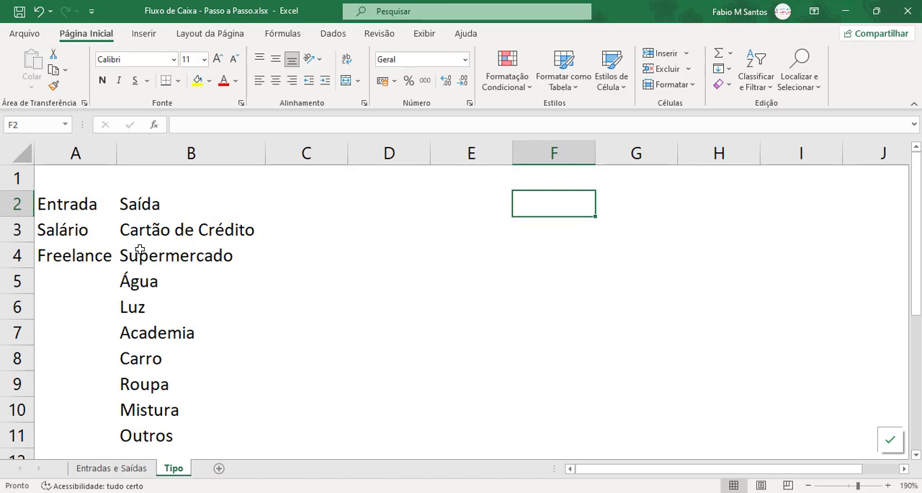
drag(68, 224, 67, 283)
drag(147, 229, 152, 426)
click(321, 382)
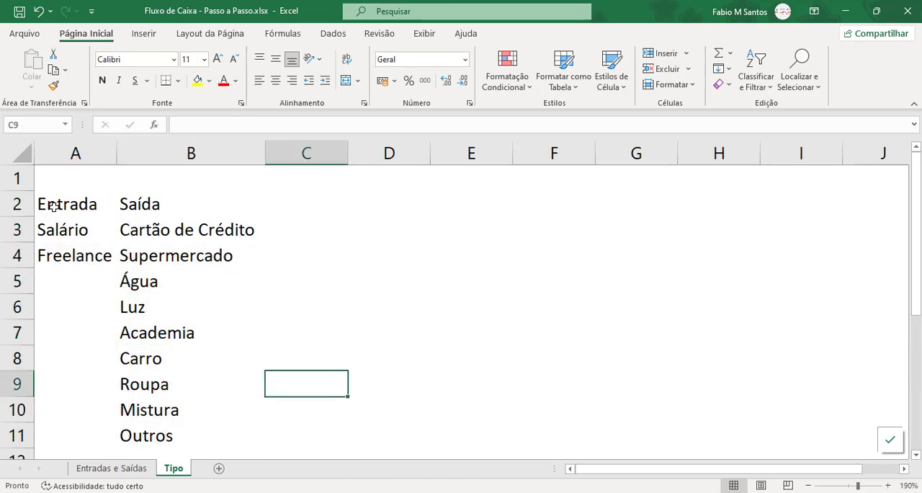
drag(54, 224, 65, 256)
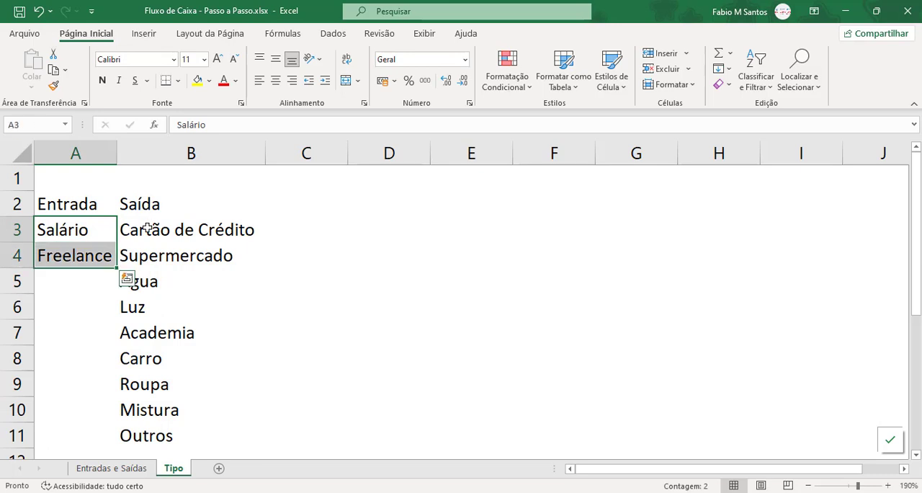
drag(147, 229, 193, 432)
click(309, 389)
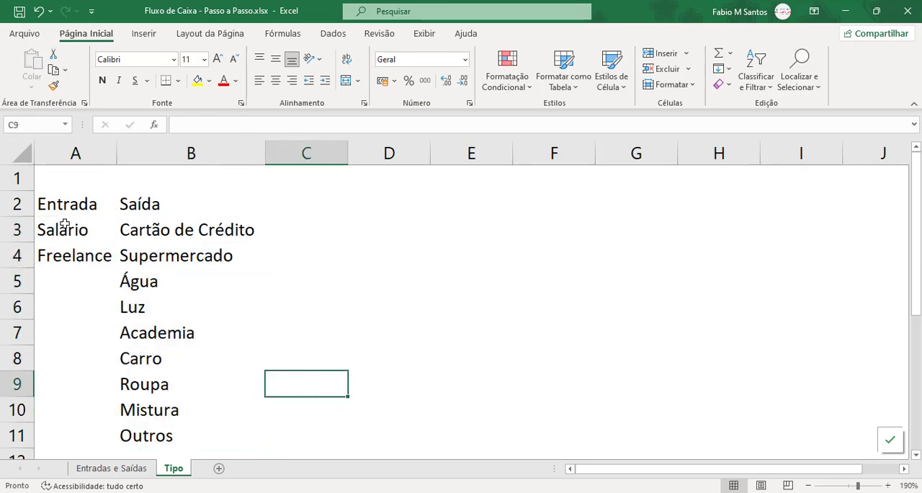
Check the full category range and the empty cells below Outros where more Saída categories can be added.
drag(60, 228, 179, 429)
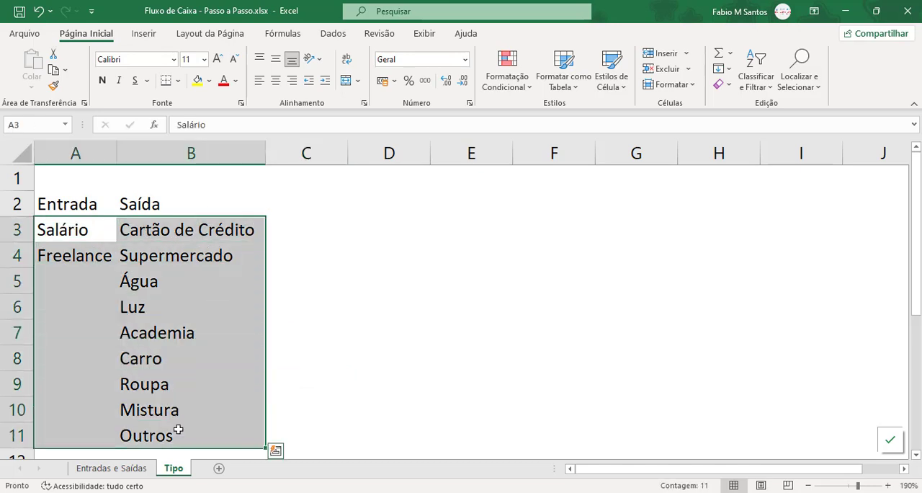
click(185, 430)
scroll(185, 400, down, 1)
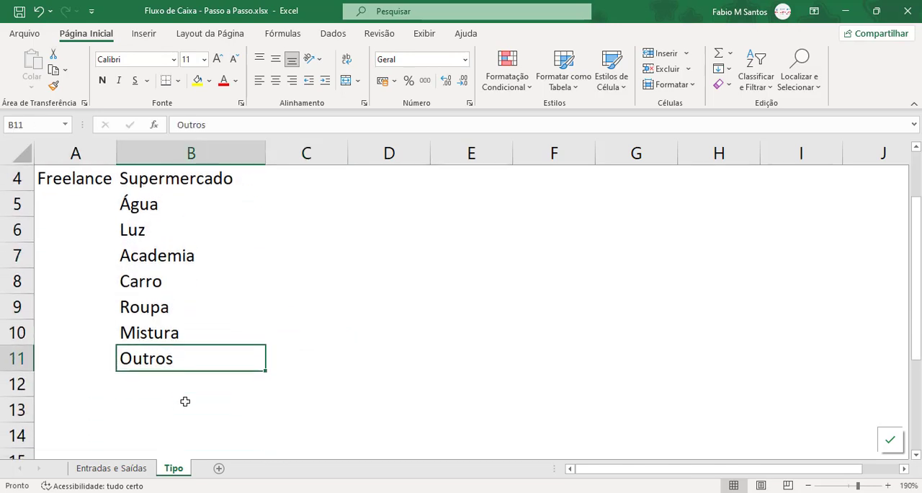
click(156, 384)
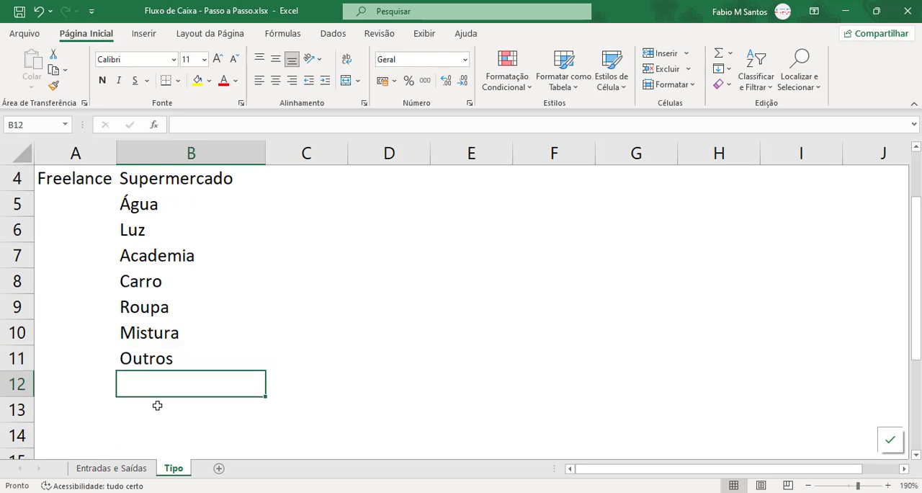
click(158, 404)
click(165, 384)
scroll(175, 339, up, 1)
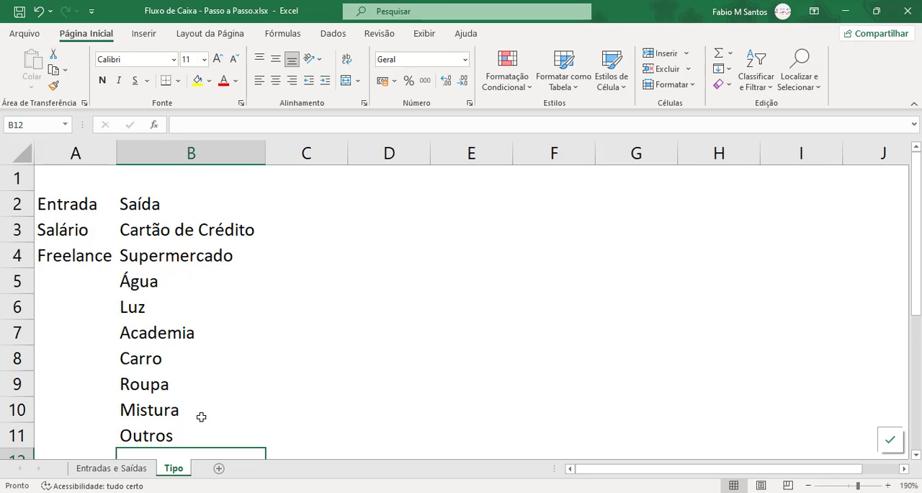
Enter the date 01/06/2023 in cell A4 under Data on the Entradas e Saídas sheet.
click(116, 469)
click(66, 232)
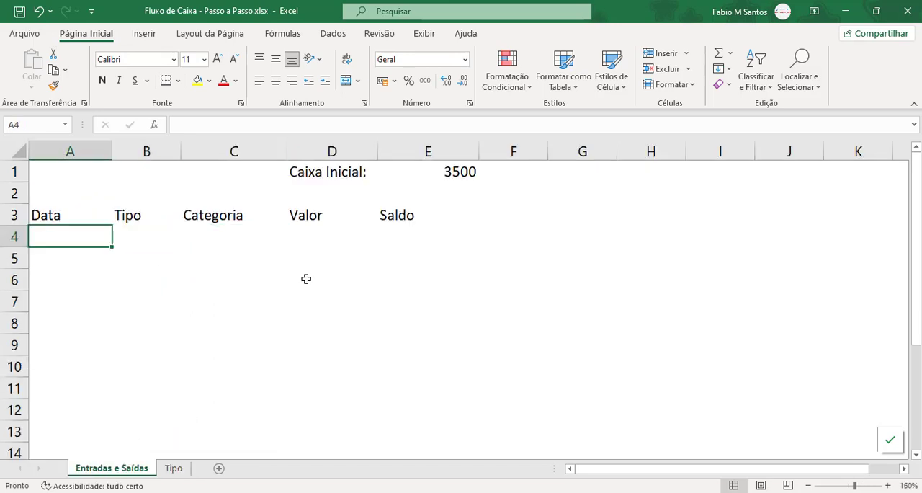
text(01)
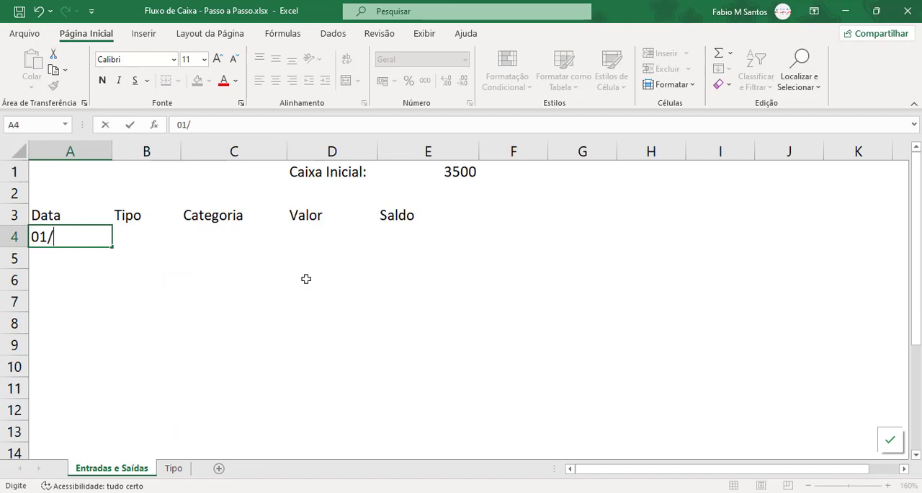
text(/06/202)
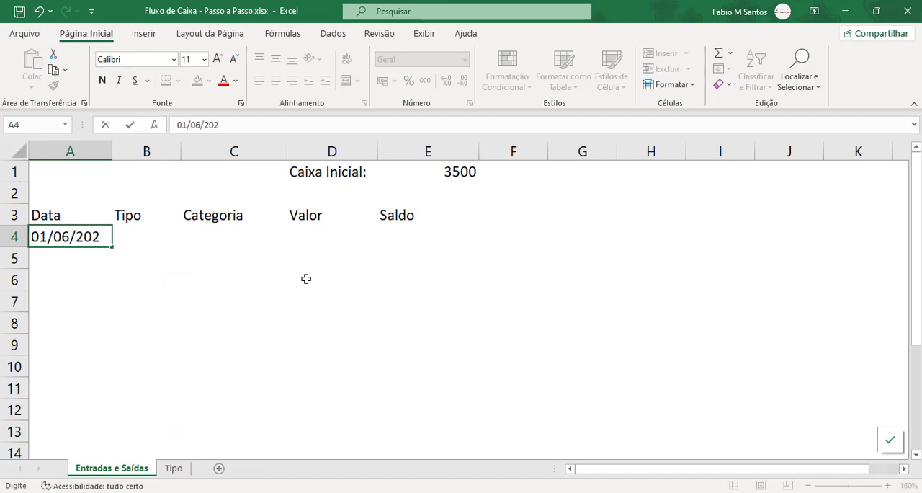
text(3)
key(Tab)
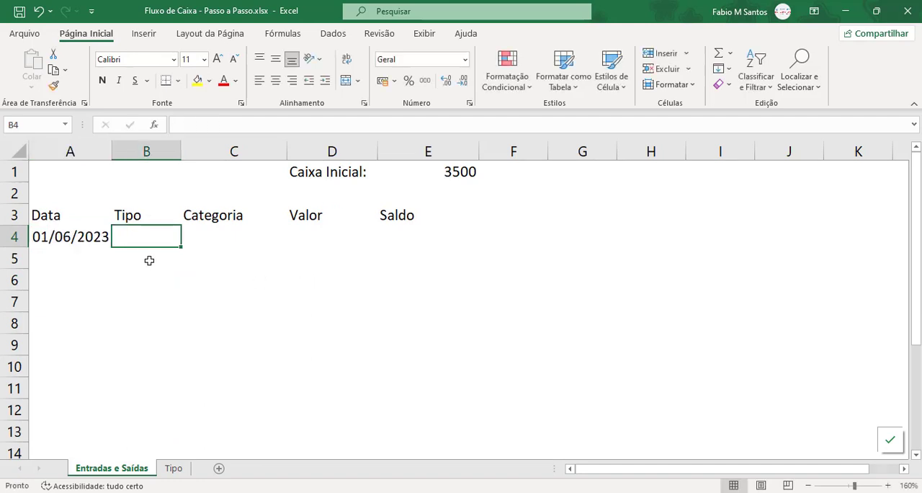
click(196, 238)
click(154, 234)
click(216, 237)
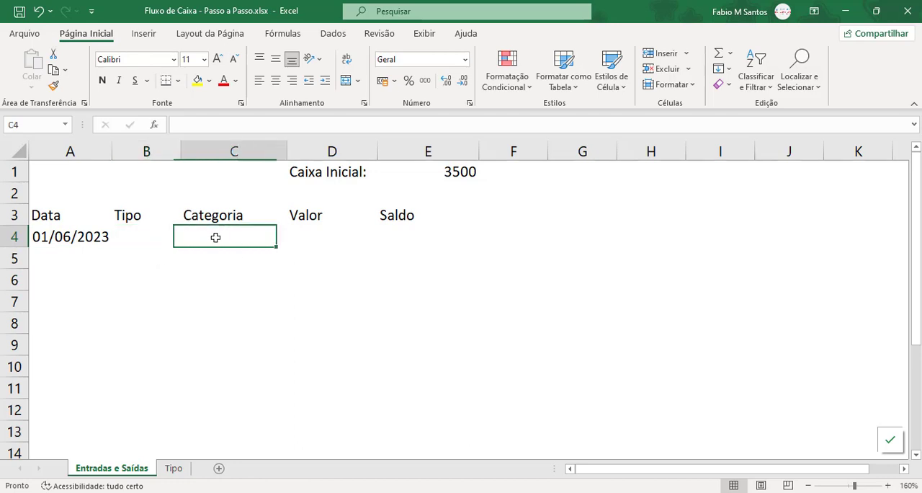
click(164, 238)
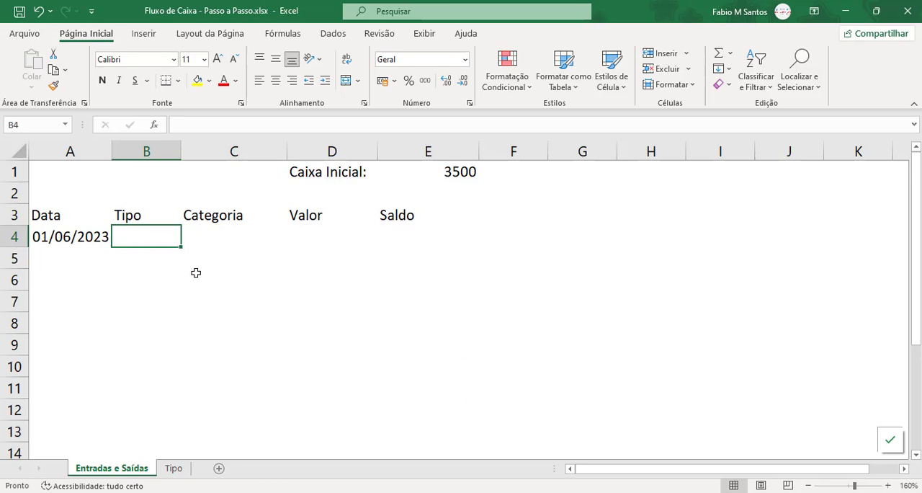
click(158, 261)
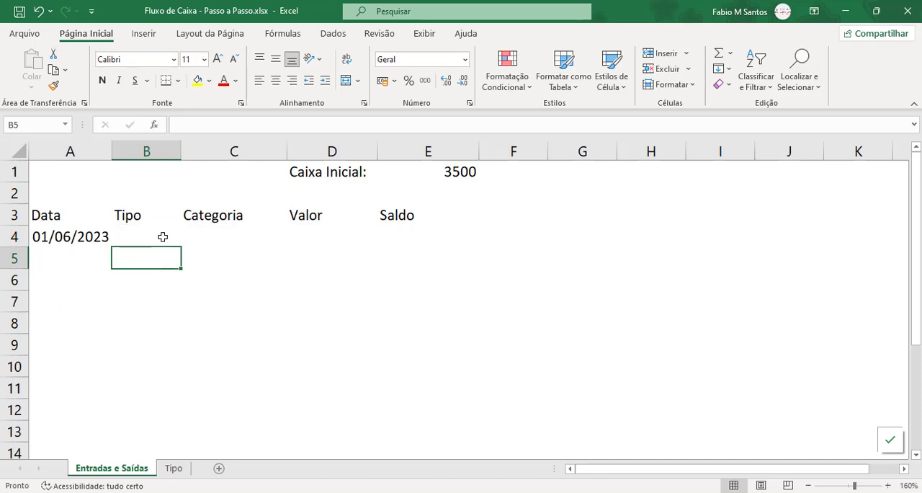
click(157, 239)
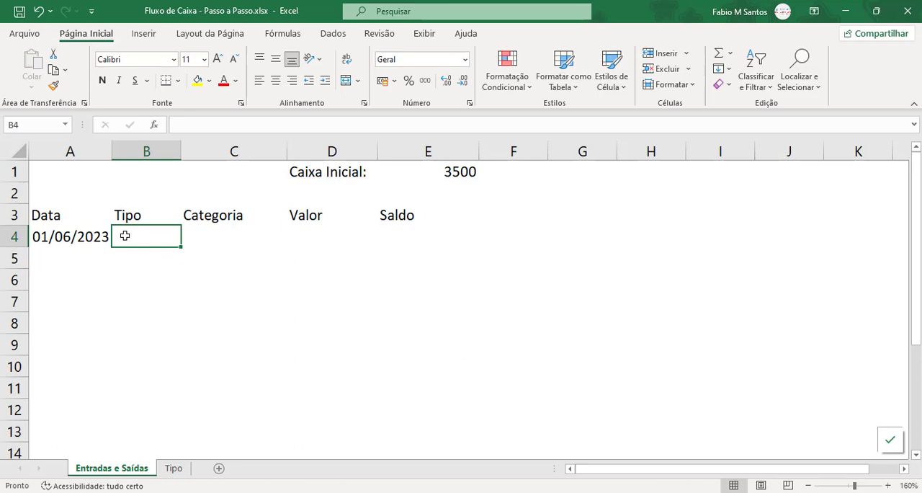
Format the range A3:E4 as a table with headers, using the first style in the Clara group.
drag(60, 216, 413, 234)
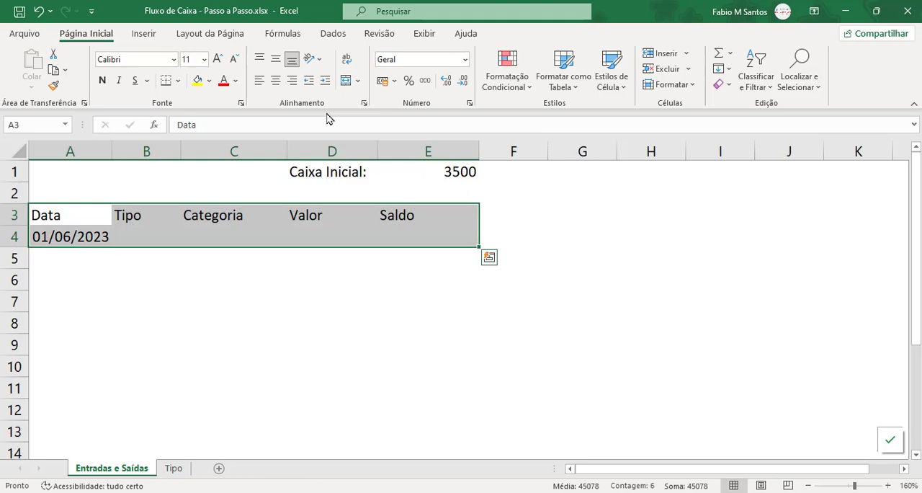
click(423, 232)
drag(61, 216, 381, 231)
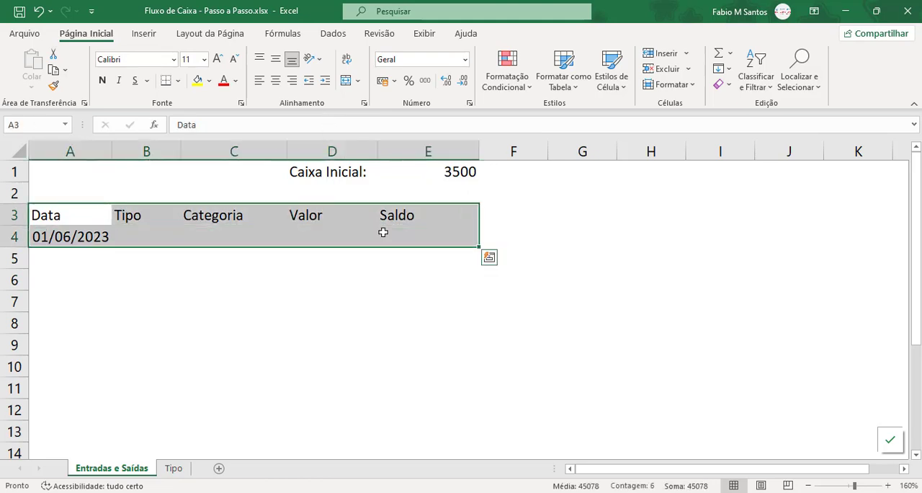
click(560, 87)
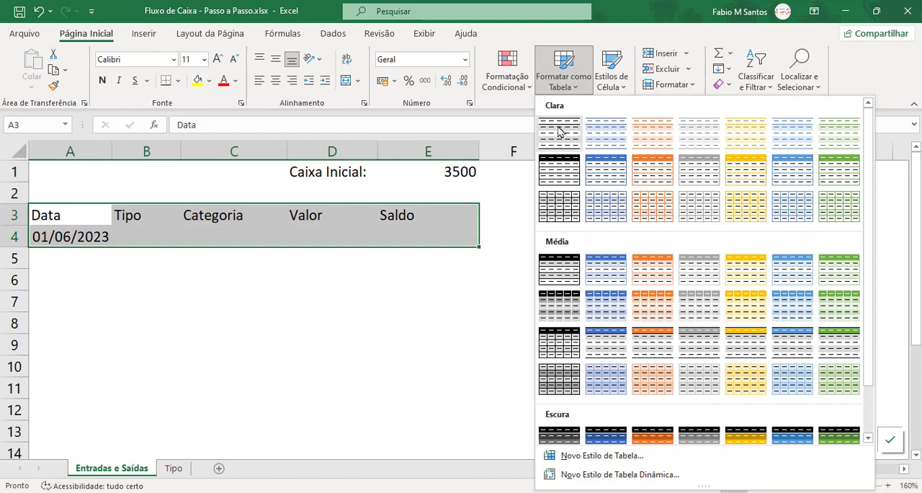
click(560, 126)
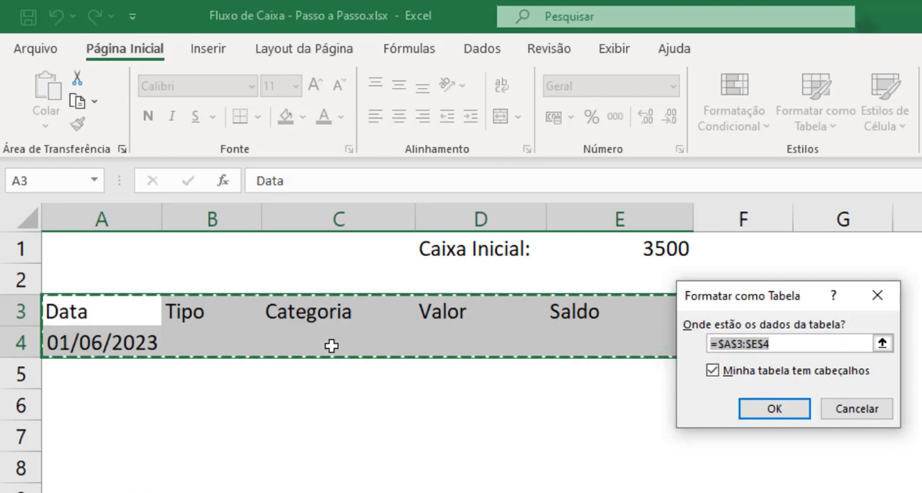
click(777, 409)
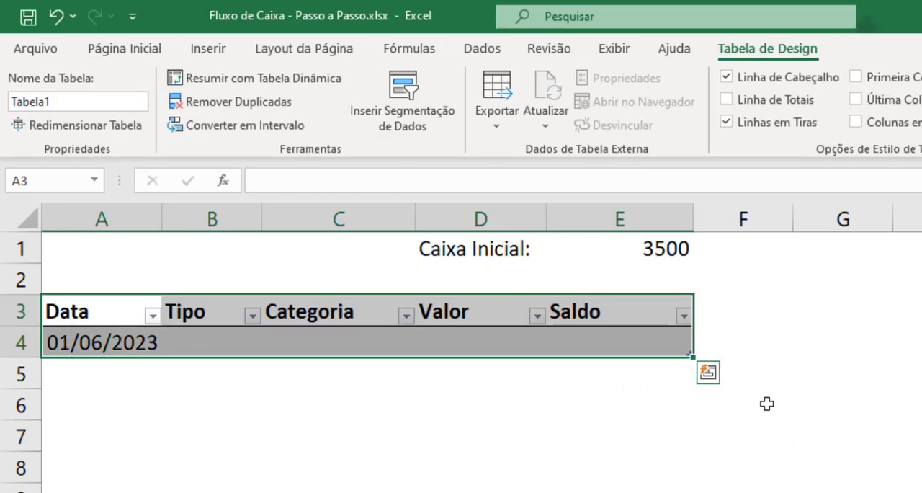
click(576, 416)
Add list data validation to cell B4 under Tipo with the source Entrada;Saída.
click(211, 334)
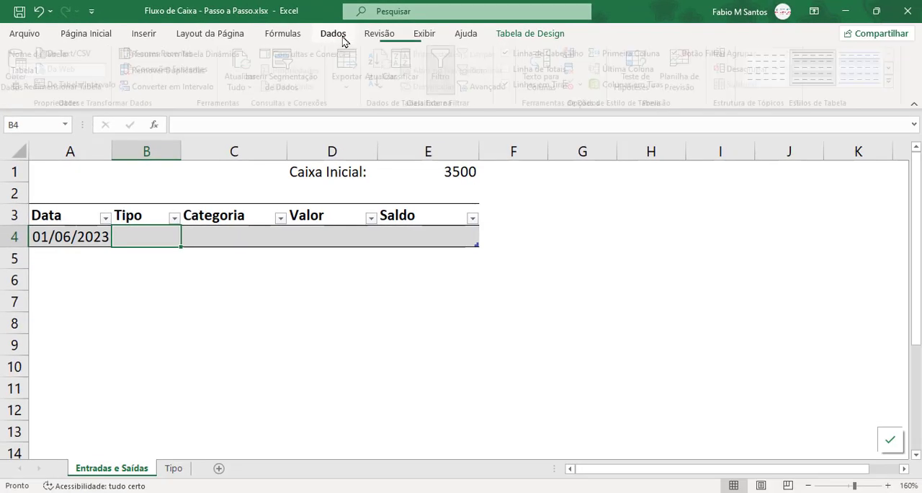
click(482, 49)
click(574, 84)
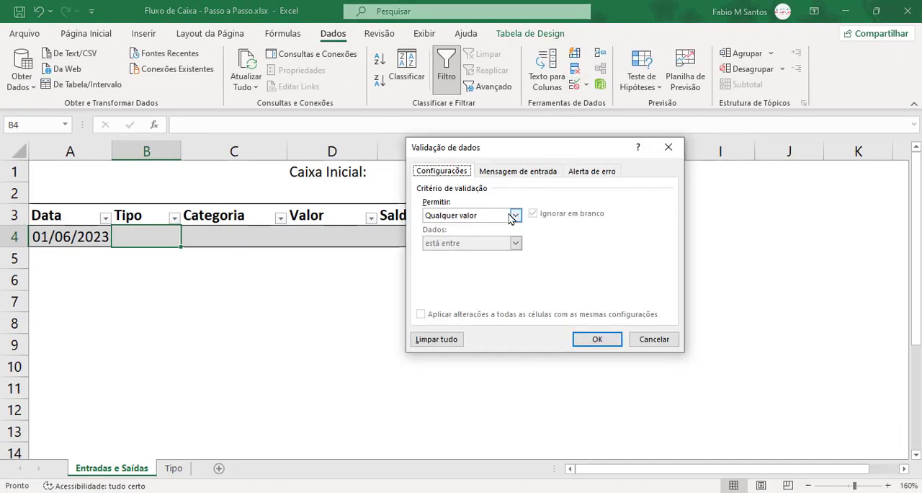
click(515, 215)
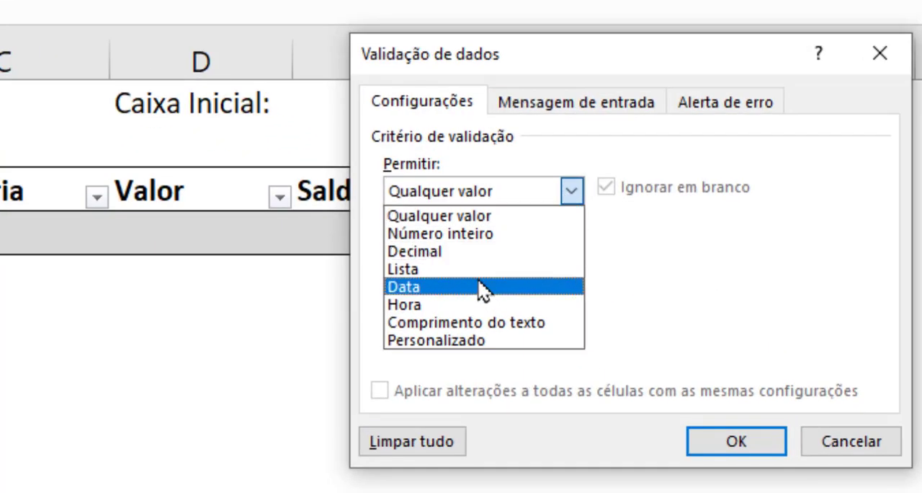
click(477, 269)
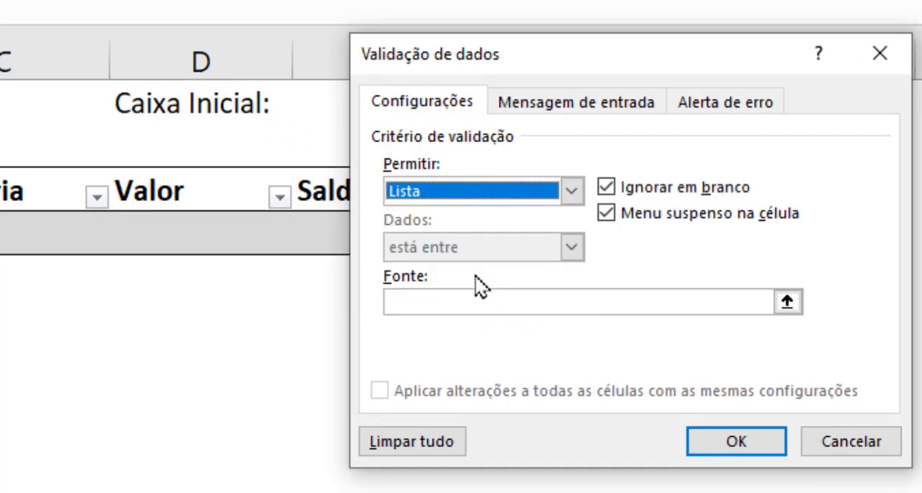
click(487, 300)
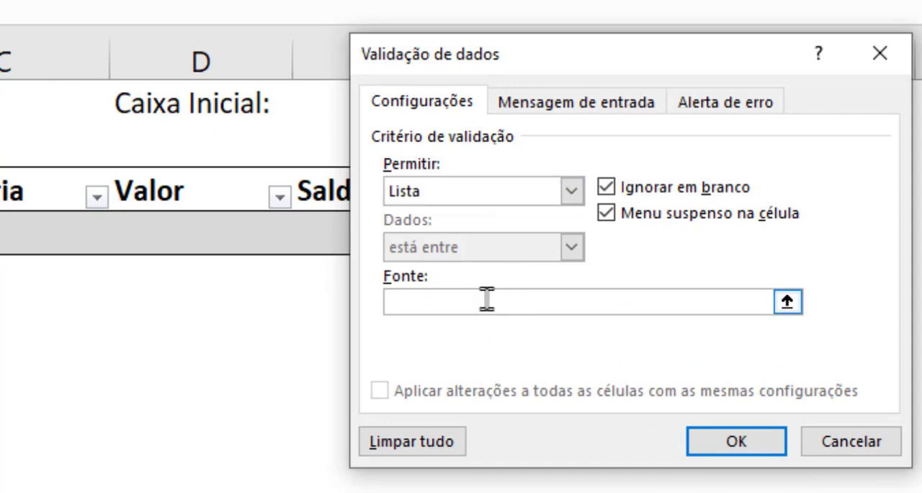
text(Entrada)
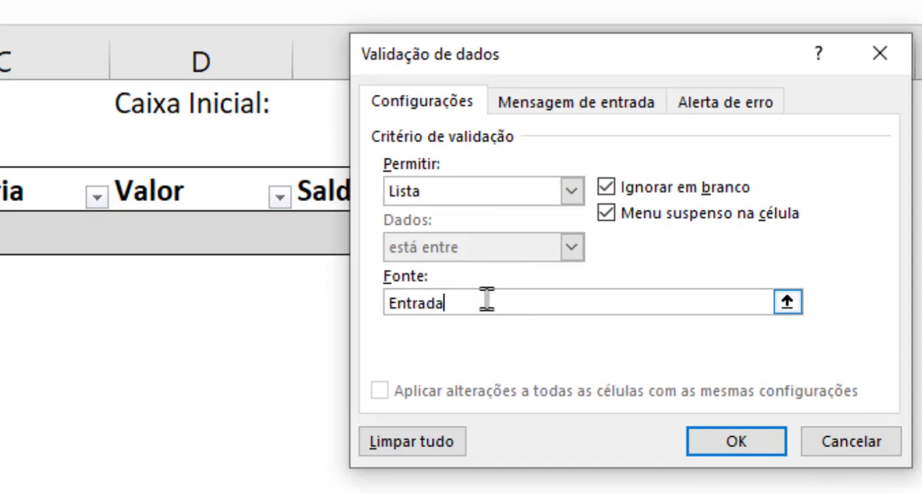
text(;Saída)
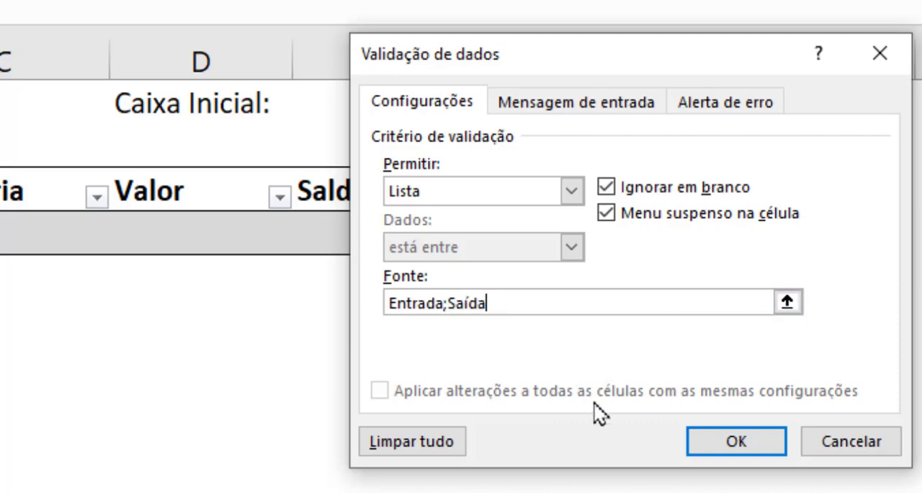
click(727, 436)
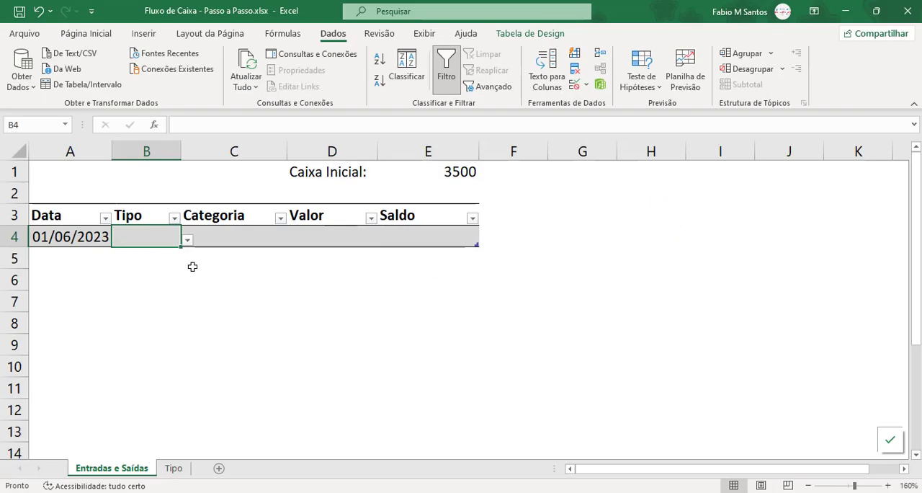
Choose Entrada from the drop-down list in cell B4.
click(186, 241)
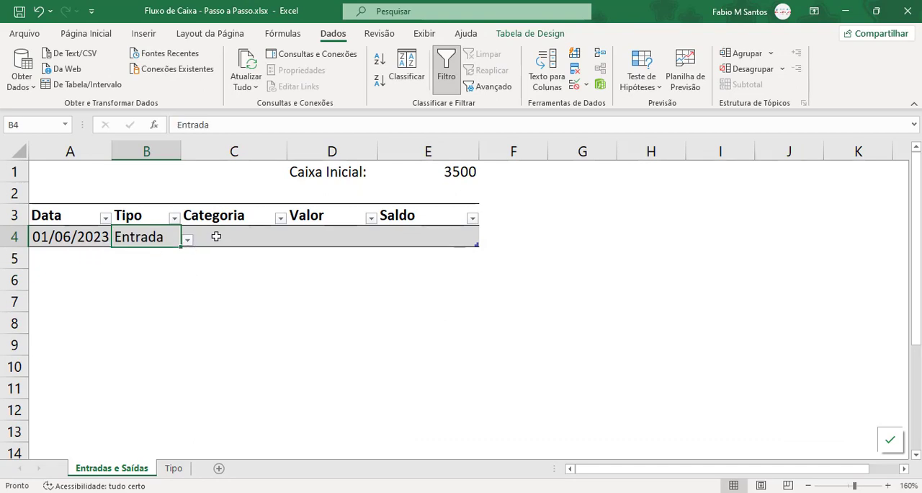
click(216, 236)
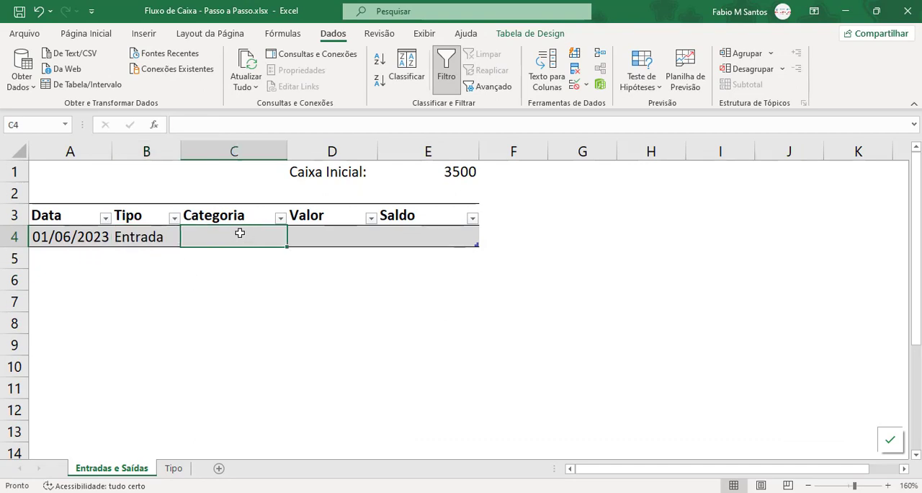
click(156, 245)
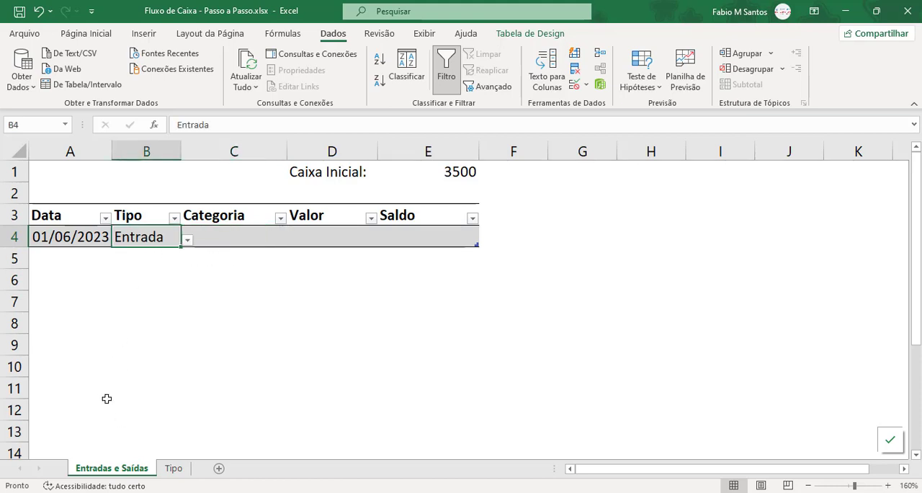
Review on the Tipo sheet which categories belong to Entrada and which belong to Saída.
click(178, 472)
drag(72, 229, 72, 255)
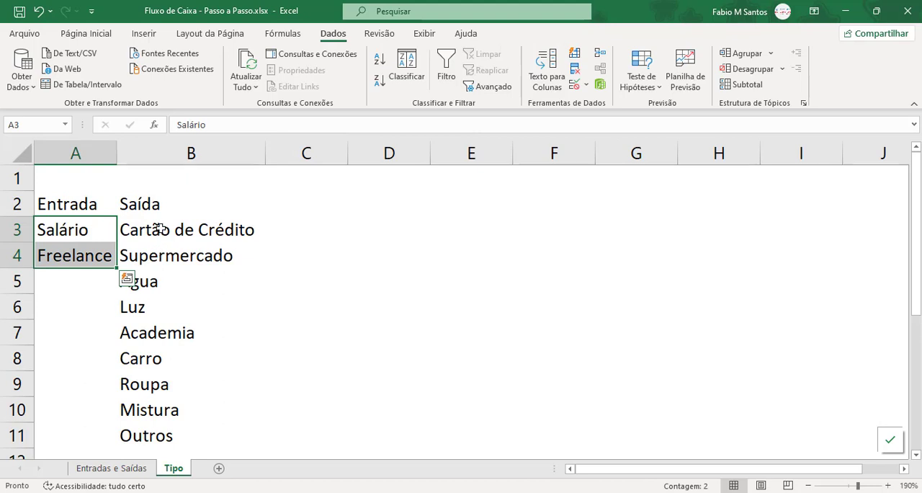
drag(160, 229, 157, 429)
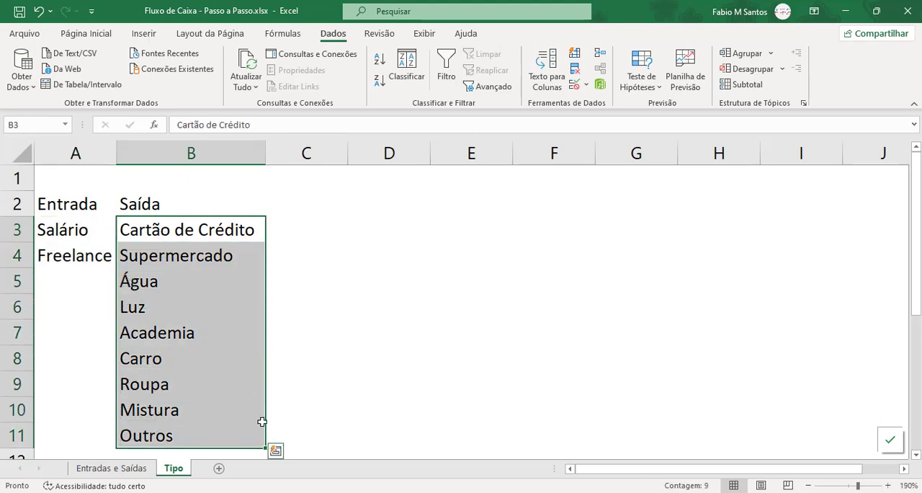
click(285, 395)
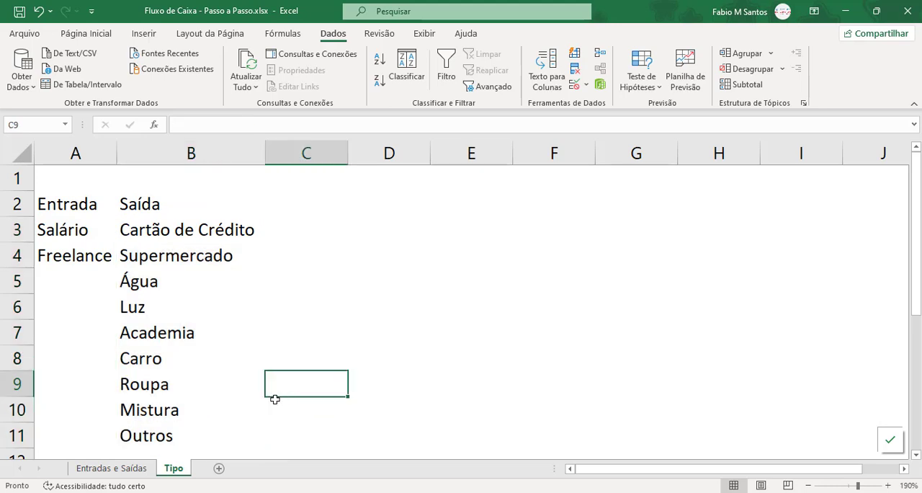
drag(92, 229, 148, 436)
click(99, 257)
click(93, 210)
key(Right)
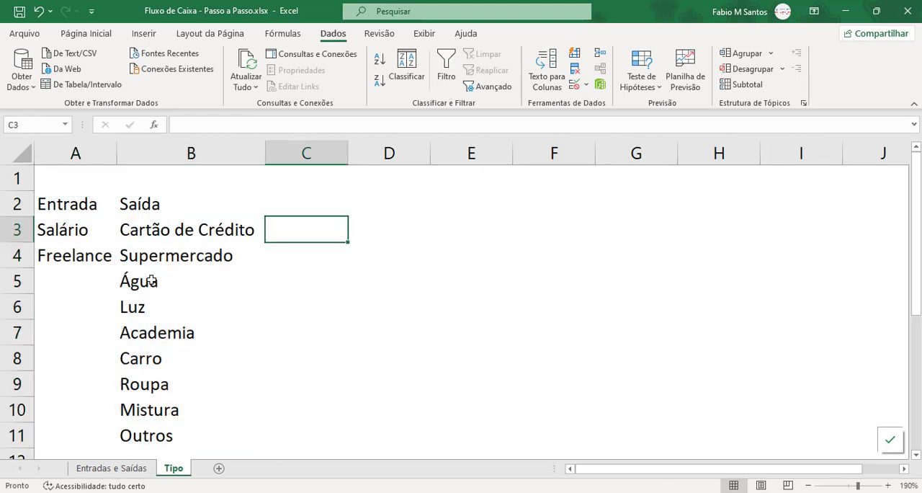
Create a named range from A2:A4 on the Tipo sheet using the top row as its name, and check the name on A3:A4.
drag(67, 214, 67, 252)
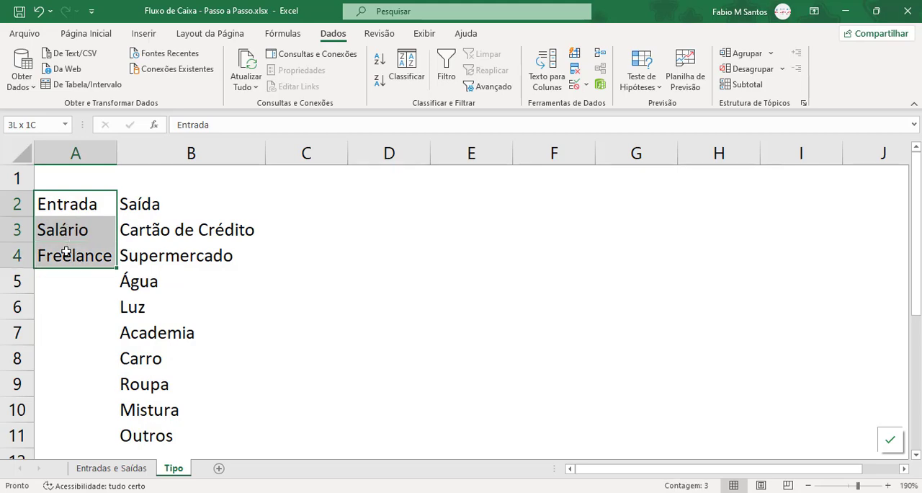
click(281, 33)
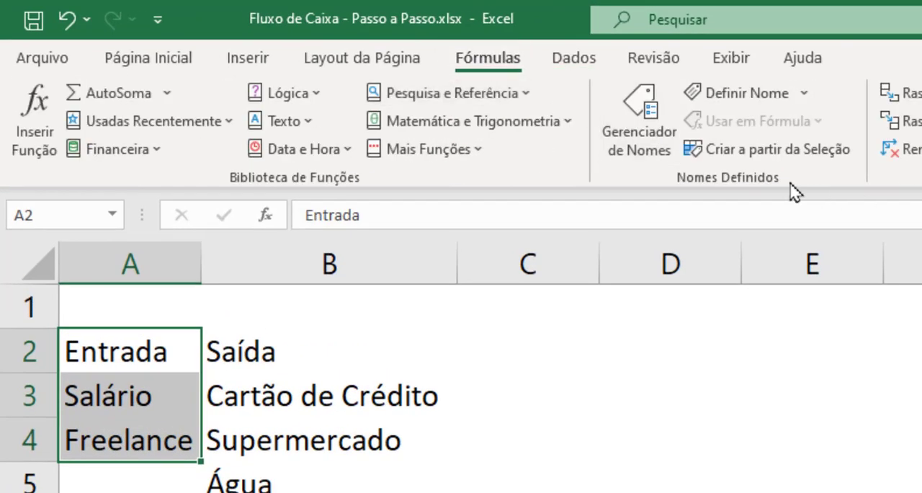
click(826, 160)
drag(873, 325, 636, 334)
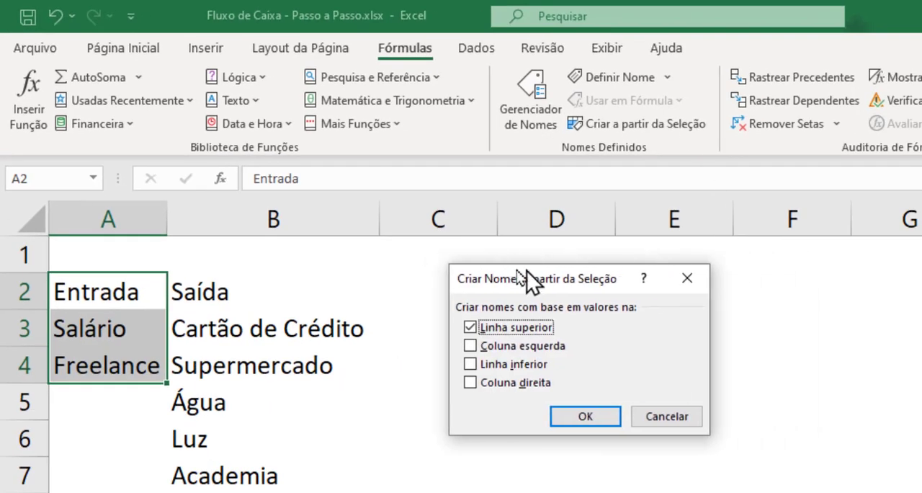
drag(526, 279, 461, 277)
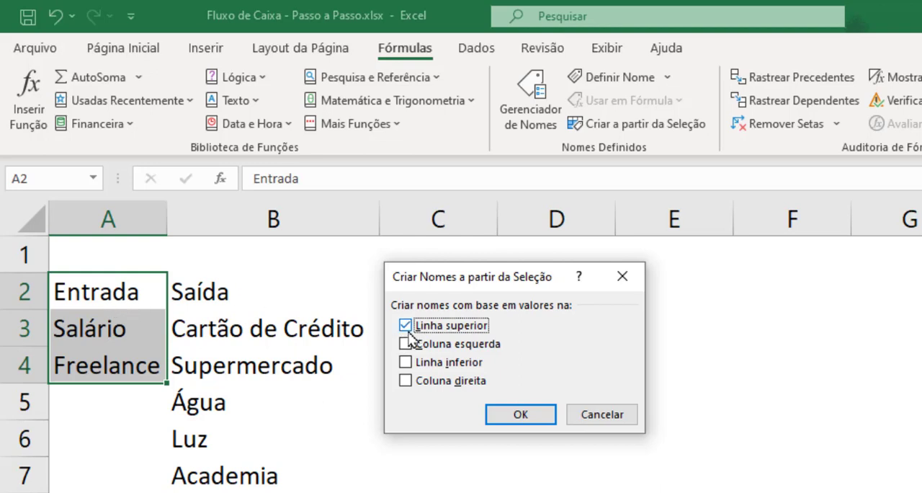
click(537, 414)
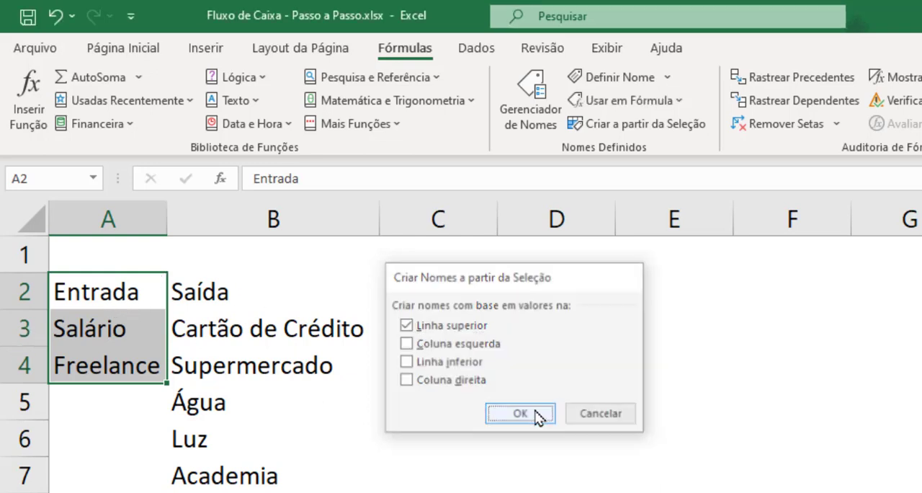
click(534, 408)
drag(82, 326, 100, 362)
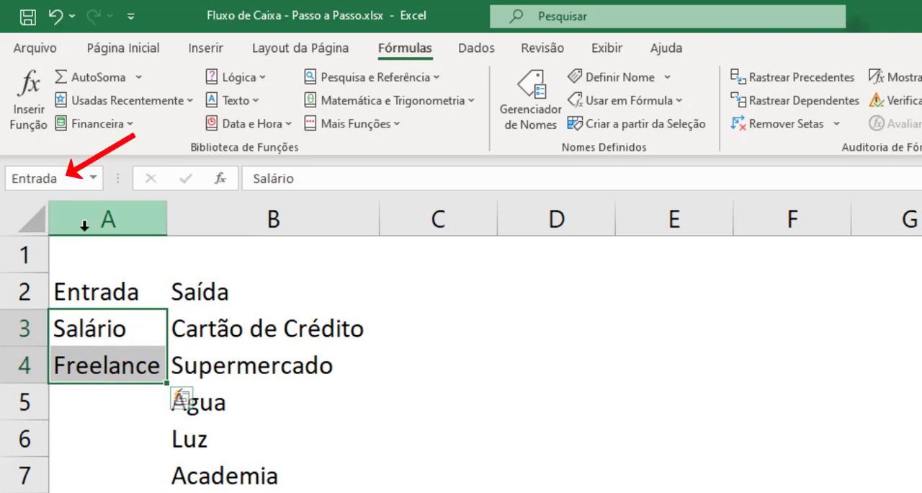
Create a named range from the Saída column B2:B11 using the top row as its name.
drag(189, 291, 216, 492)
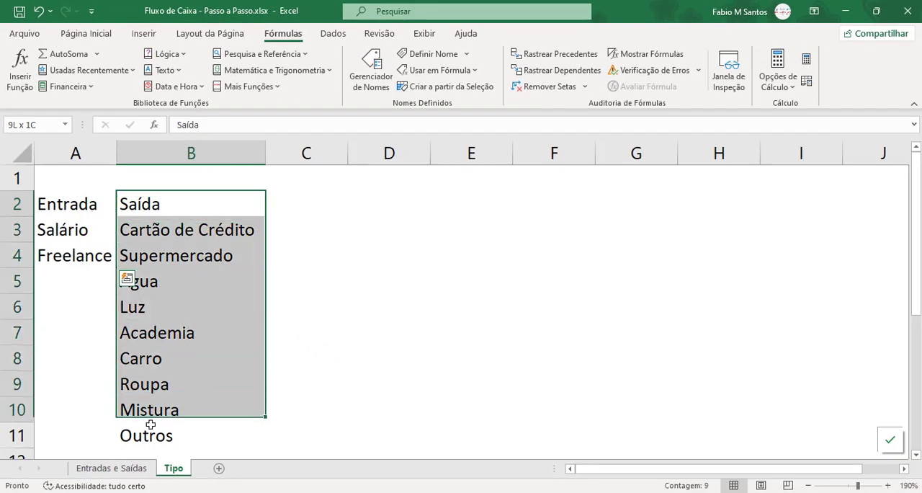
click(447, 86)
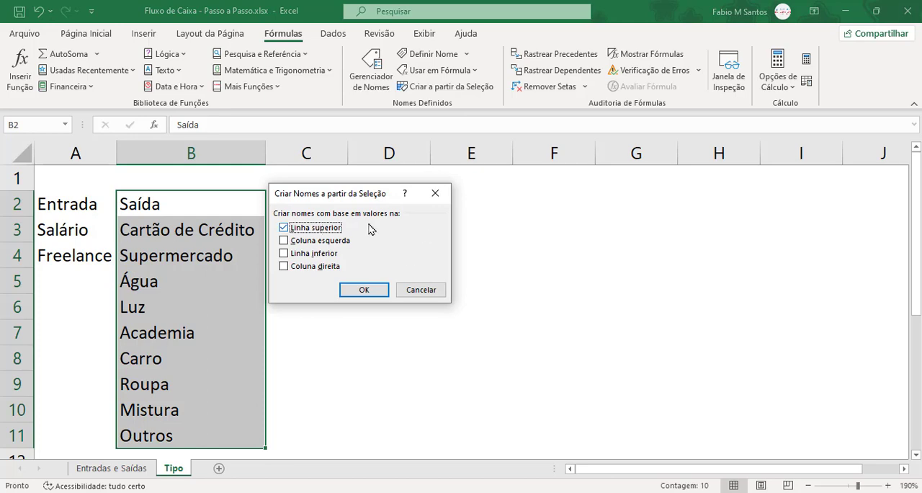
click(362, 290)
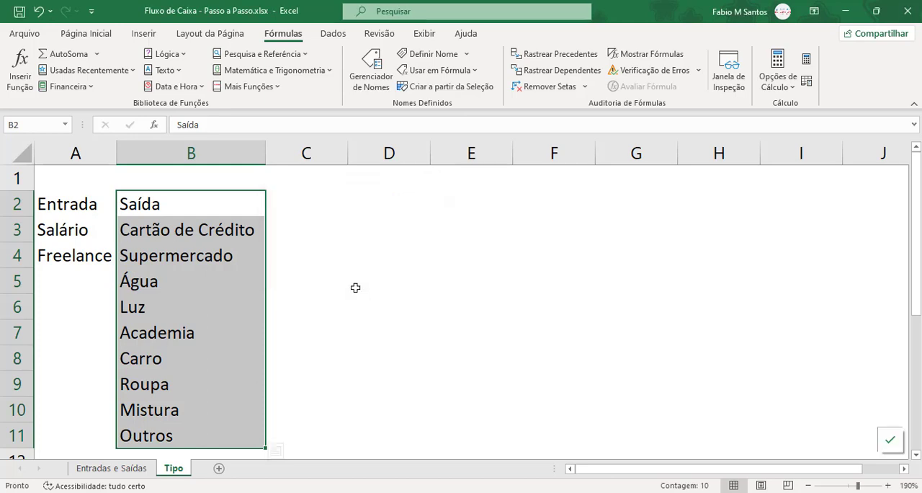
Check the range name assigned to the Saída categories in B3:B11 on the Tipo sheet.
click(297, 256)
drag(206, 229, 191, 435)
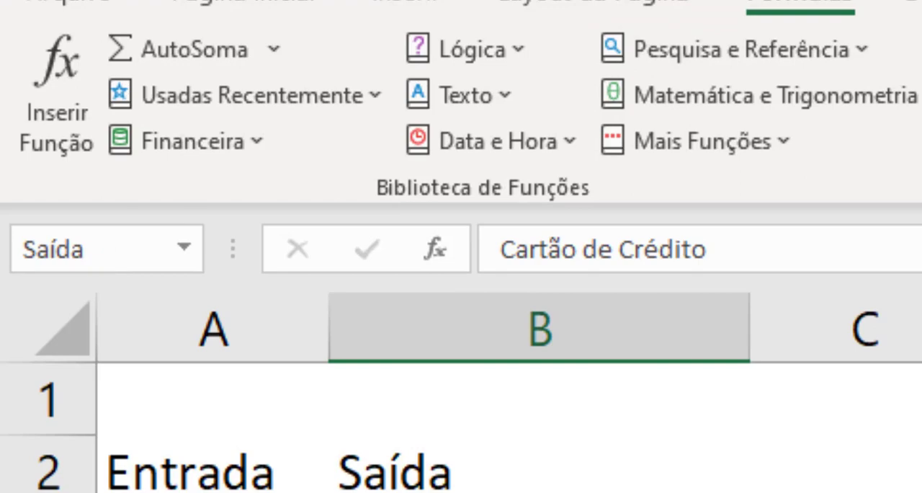
click(484, 450)
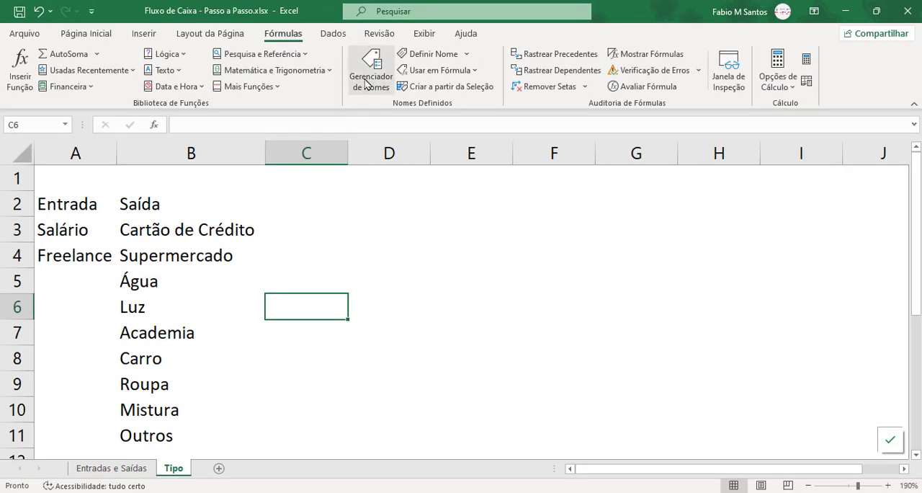
Review the names Entrada, Saída and Tabela1 and the ranges they refer to in the Name Manager.
click(370, 75)
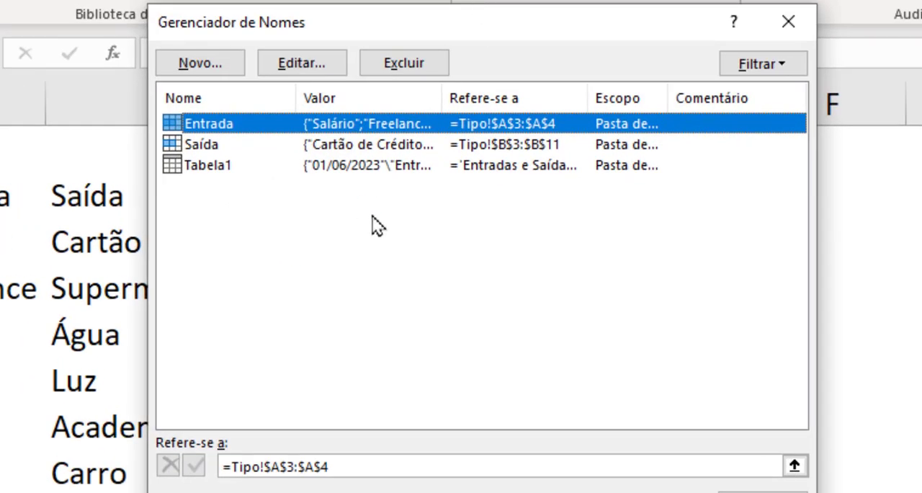
click(216, 144)
click(216, 98)
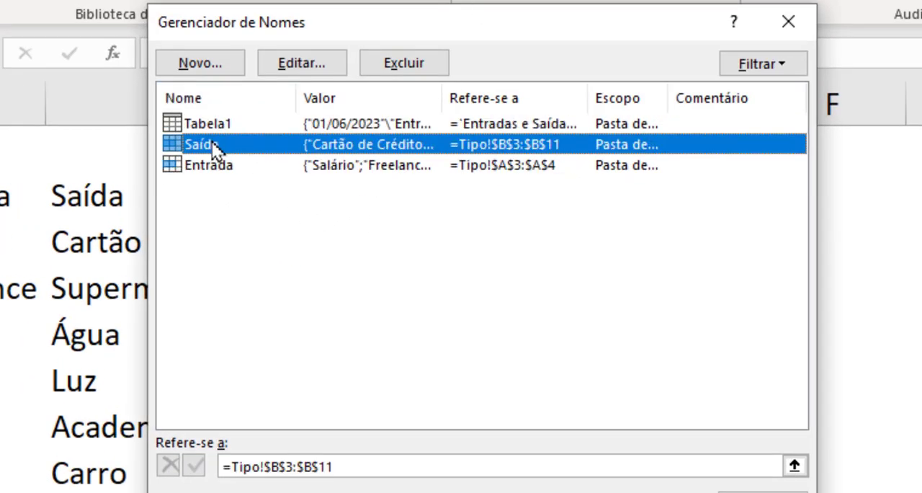
click(217, 125)
click(219, 147)
click(222, 165)
click(229, 147)
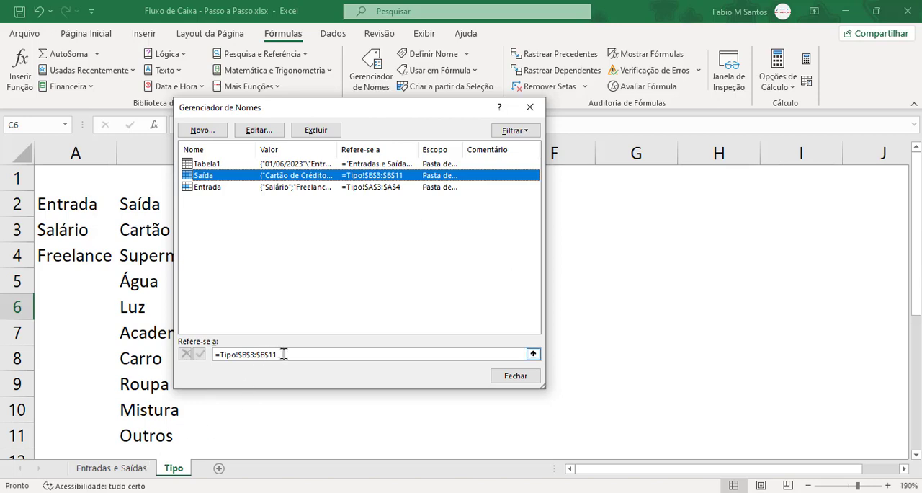
click(513, 377)
Set the data validation of Categoria cell C4 on the Entradas e Saídas sheet to allow a list.
click(118, 468)
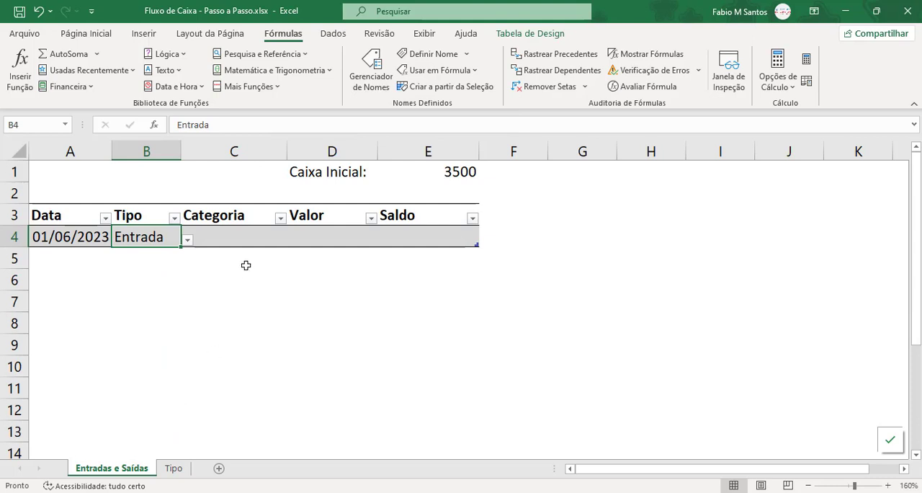
click(243, 240)
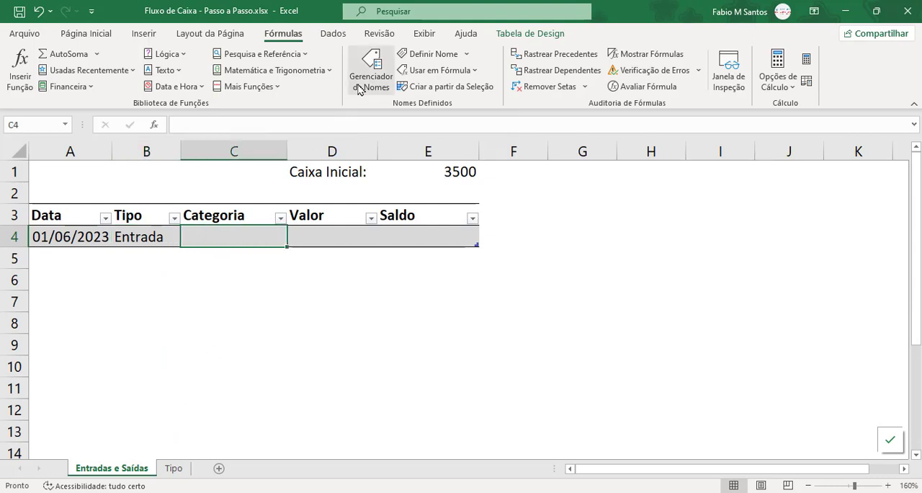
click(334, 33)
click(574, 85)
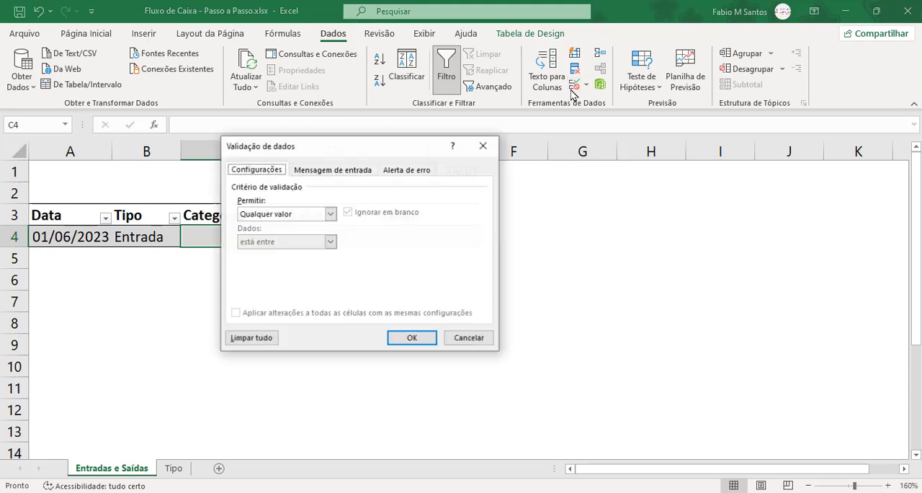
click(330, 213)
click(279, 251)
Set the list source for C4 to =INDIRETO(B4), using a relative reference to the Tipo cell, and apply the validation.
click(469, 290)
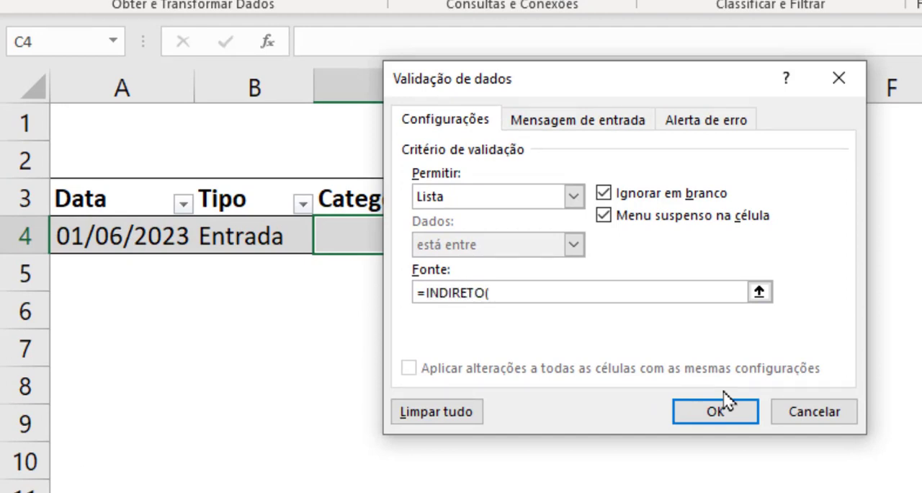
click(258, 235)
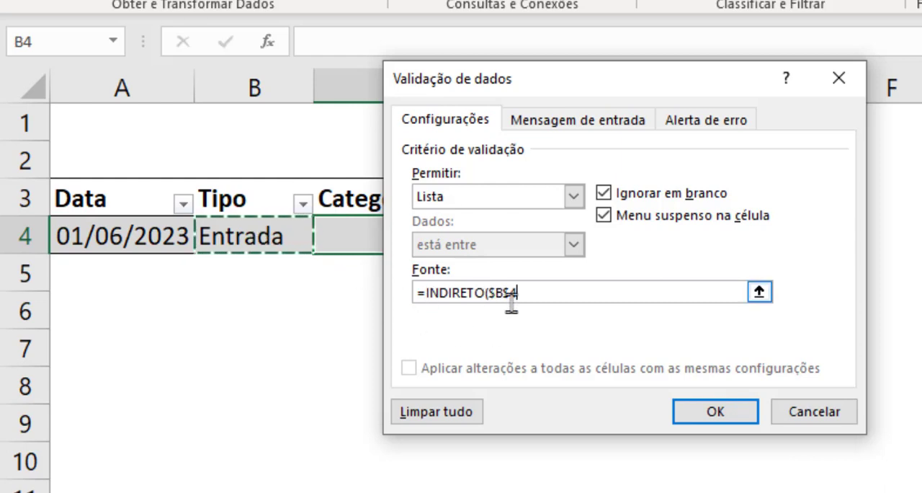
click(490, 293)
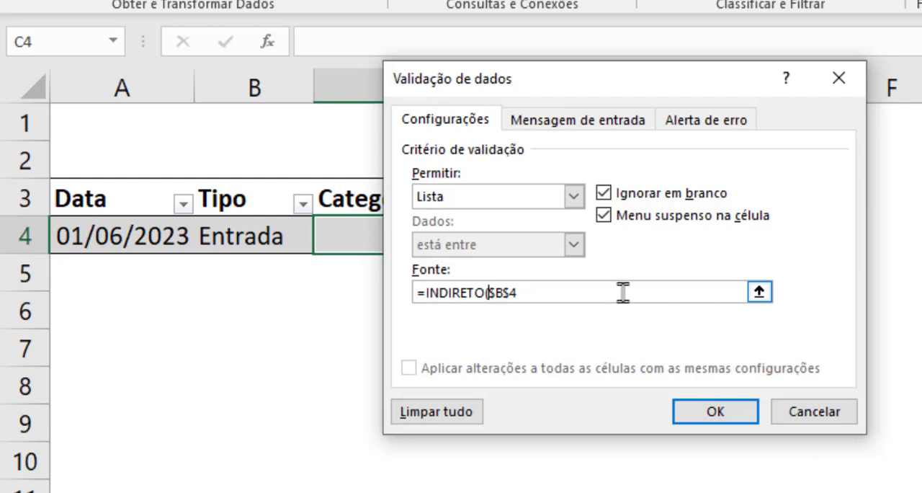
key(Delete)
click(495, 293)
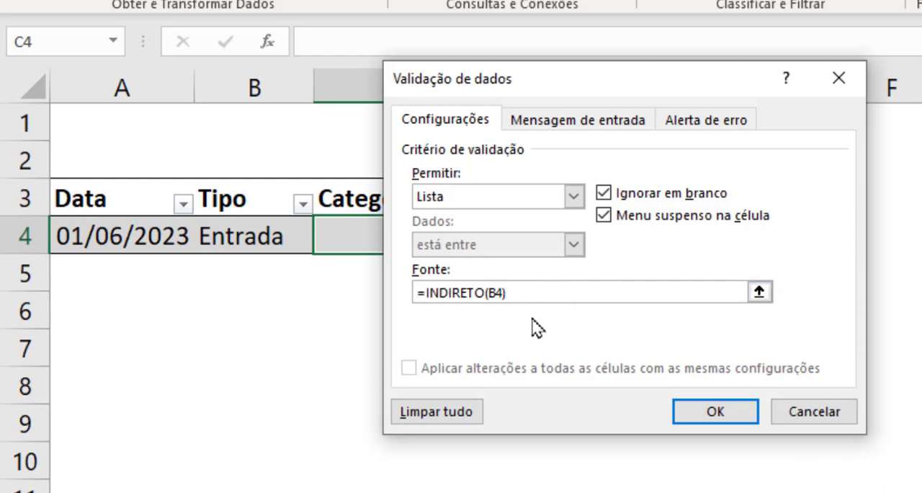
click(697, 413)
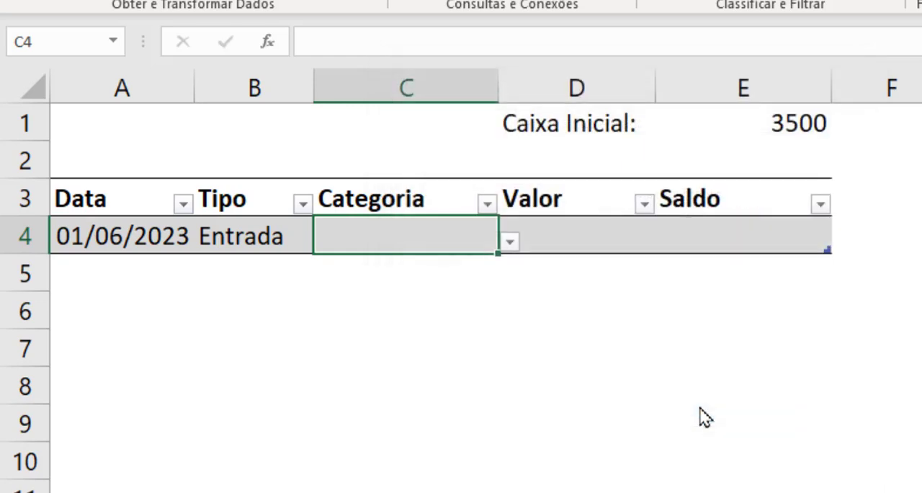
Choose Salário as the category in C4 and enter 1000 as the Valor in D4.
click(511, 244)
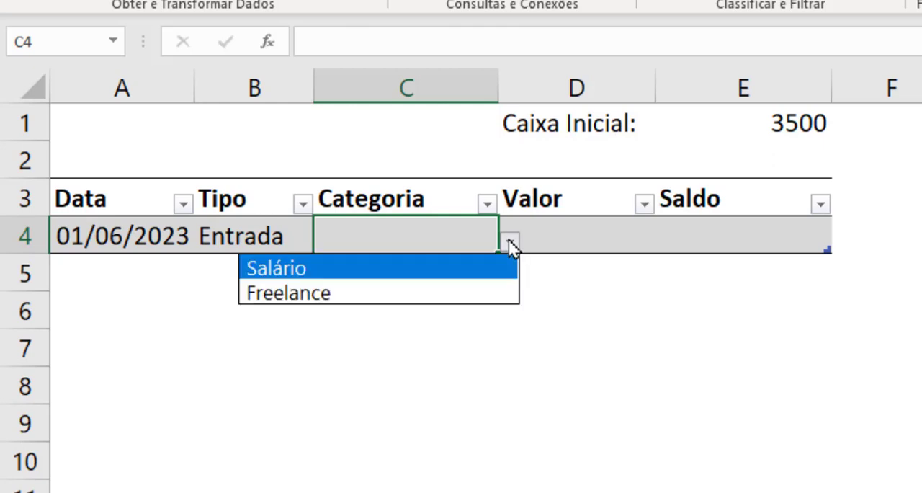
click(414, 273)
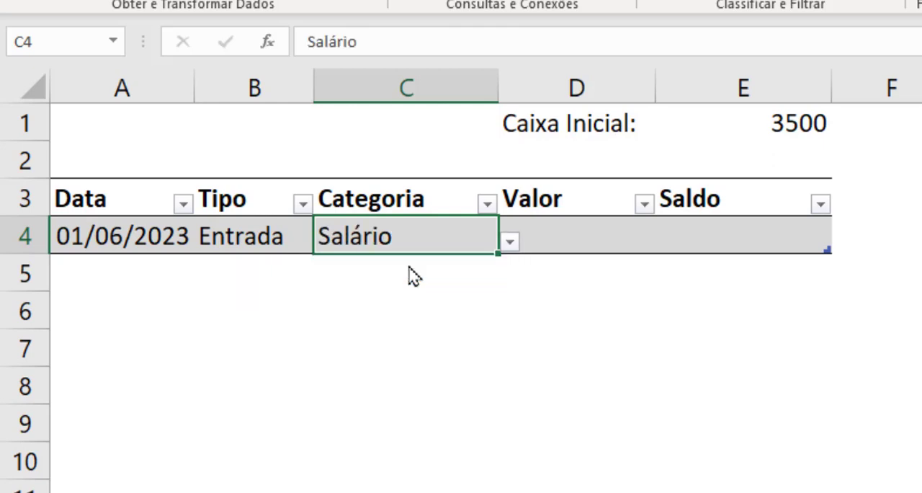
click(551, 239)
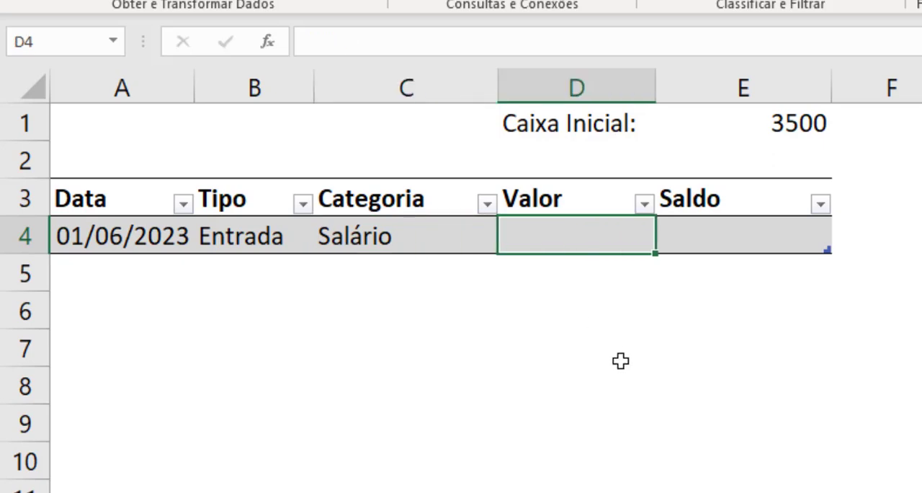
text(1000)
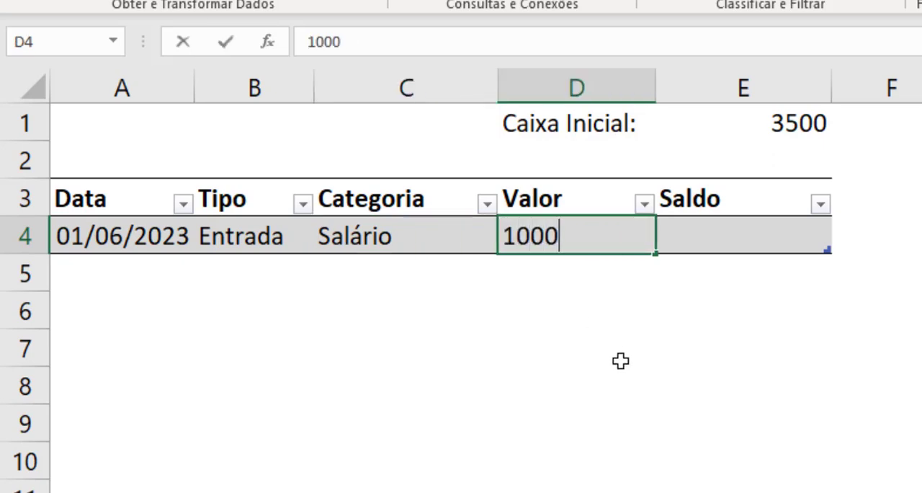
key(ctrl+Return)
key(Right)
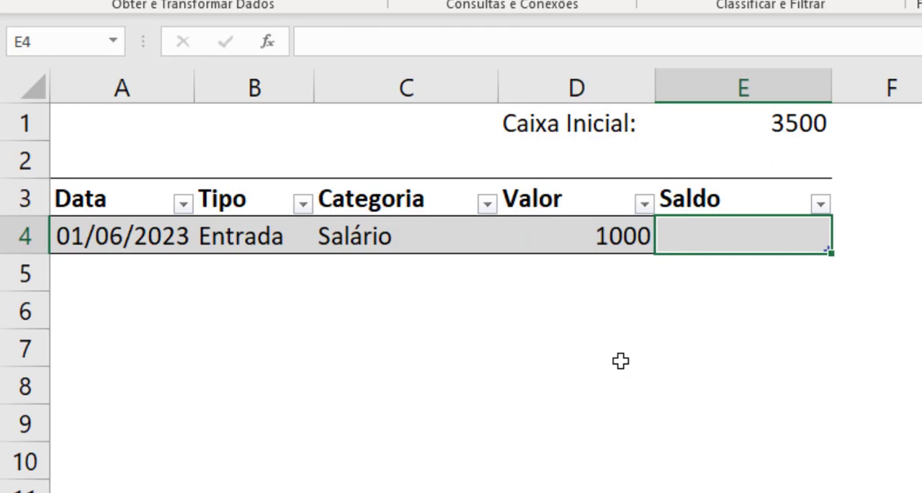
Apply the R$ accounting number format to the Valor in D4 and the Caixa Inicial amount in E1.
click(636, 232)
click(90, 1)
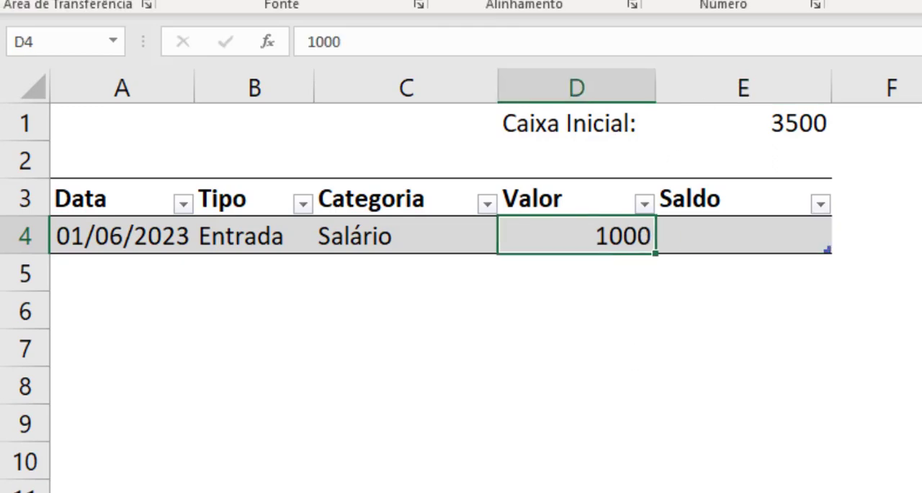
click(670, 1)
click(714, 235)
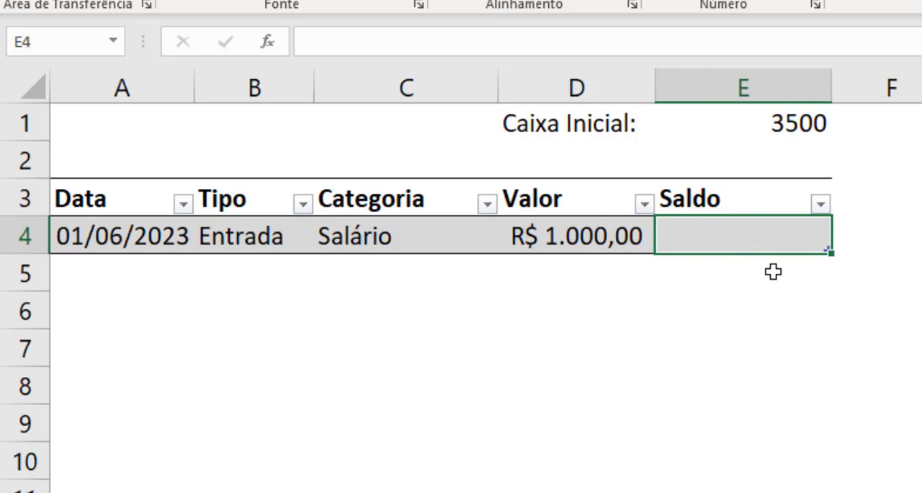
click(748, 287)
click(751, 247)
click(807, 124)
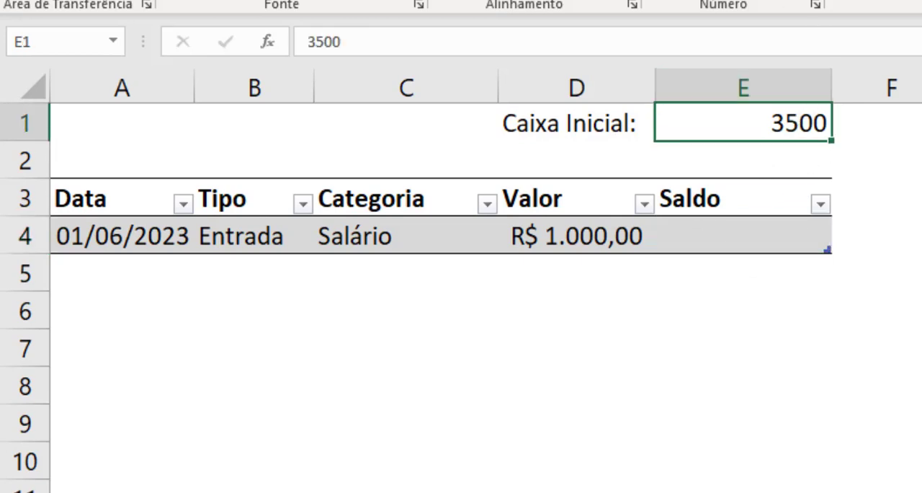
click(664, 1)
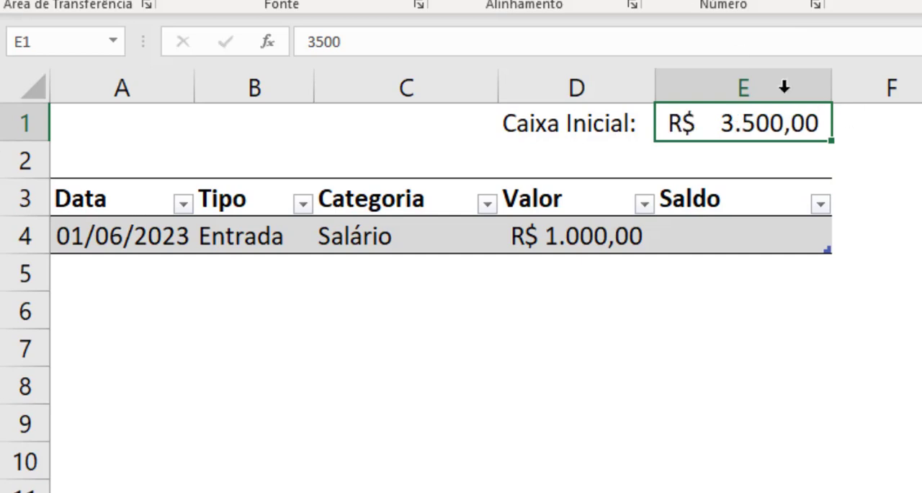
Examine the Caixa Inicial amount in E1 and the Valor in D4 as the inputs for the Saldo in E4.
click(874, 305)
click(753, 124)
click(545, 236)
click(722, 236)
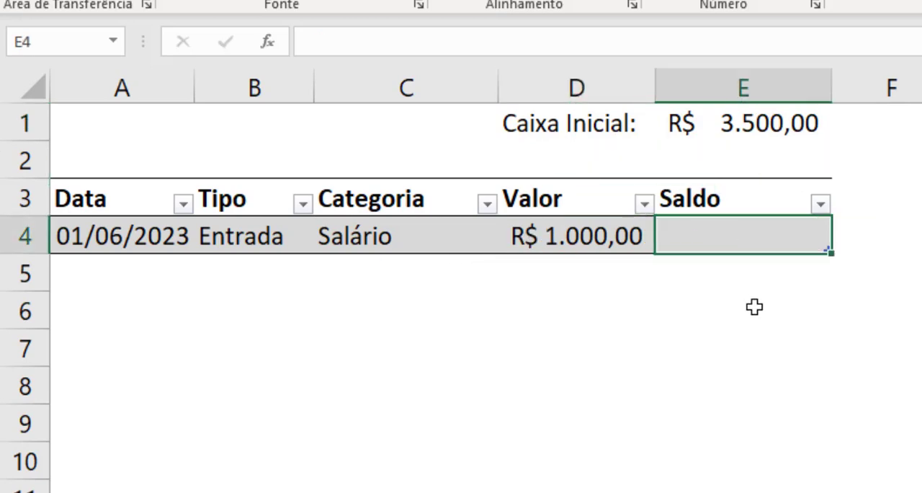
click(564, 242)
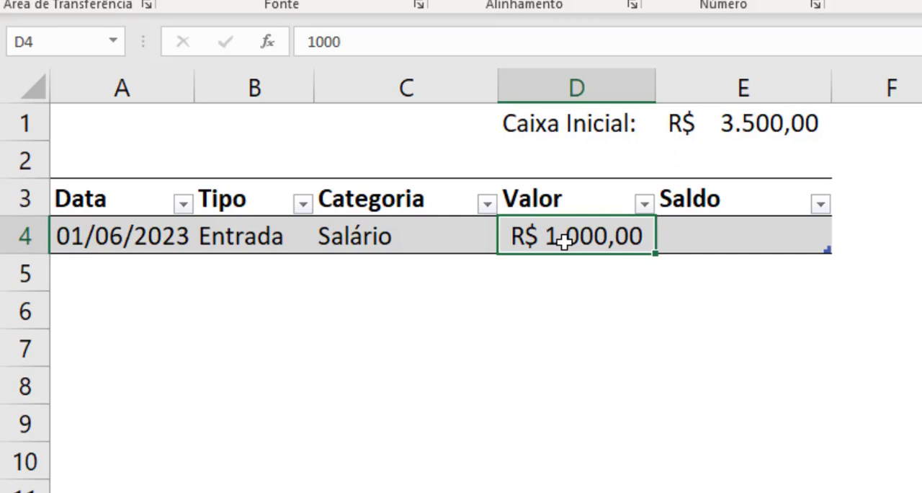
click(702, 133)
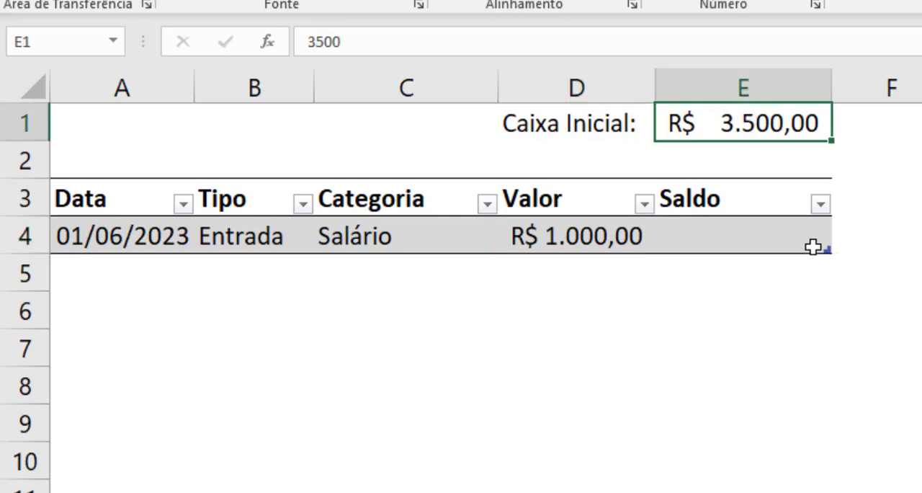
Begin a formula in Saldo cell E4 with the SE function and nest the CÉL function in its logical test.
click(746, 229)
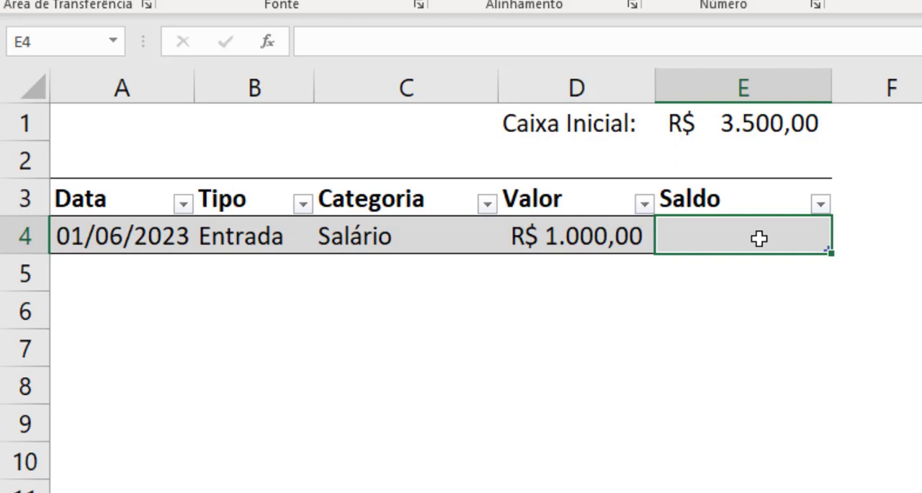
text(=SE()
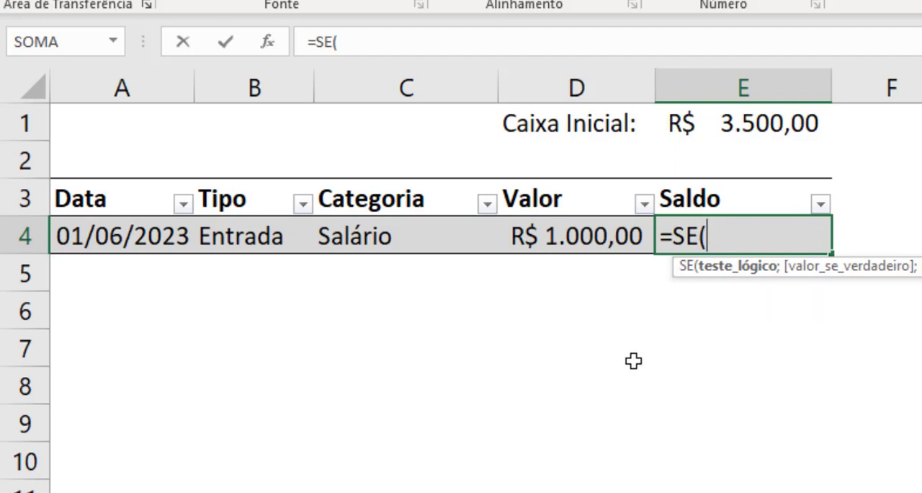
text(CÉL)
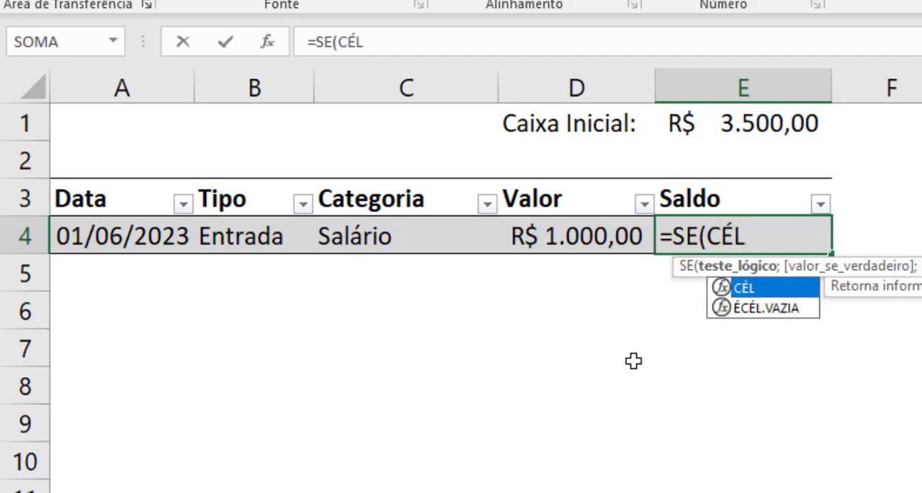
text(()
key(BackSpace)
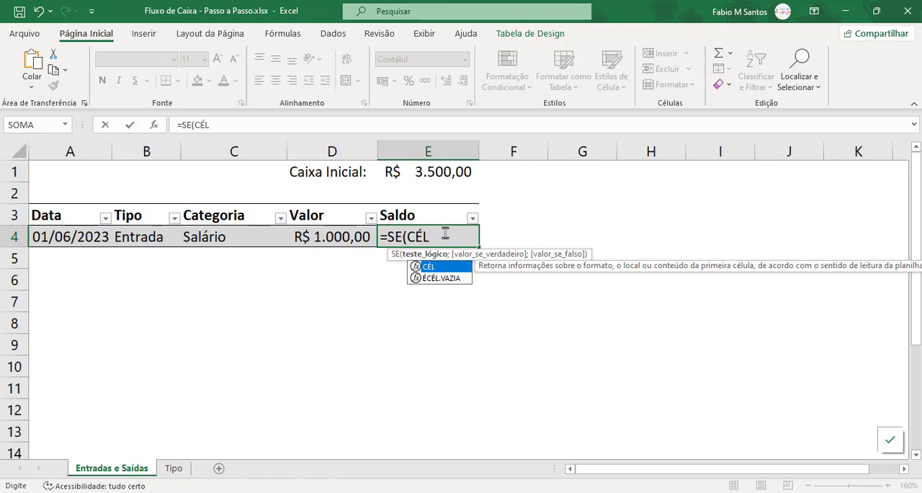
text(()
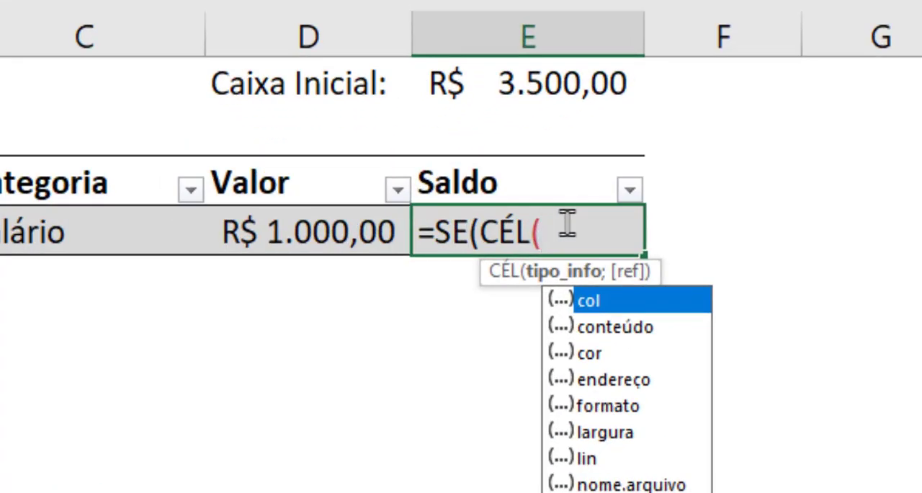
Complete the CÉL function in E4 with the "lin" info type and E4 as its reference.
key(Down)
key(Down)
key(Down)
key(Down)
key(Down)
key(Down)
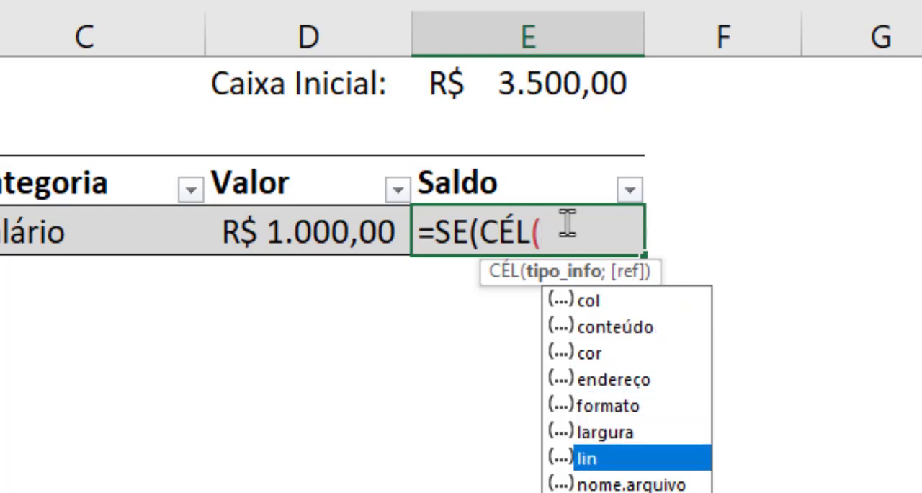
key(Tab)
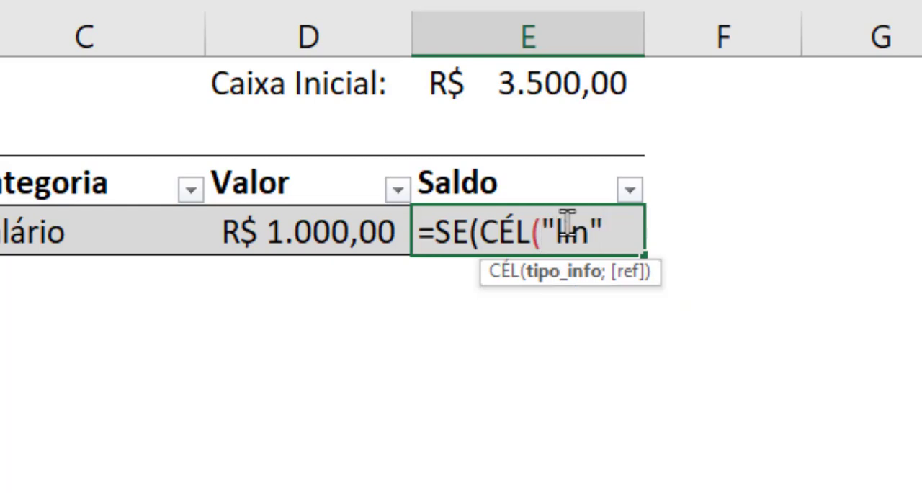
text(;)
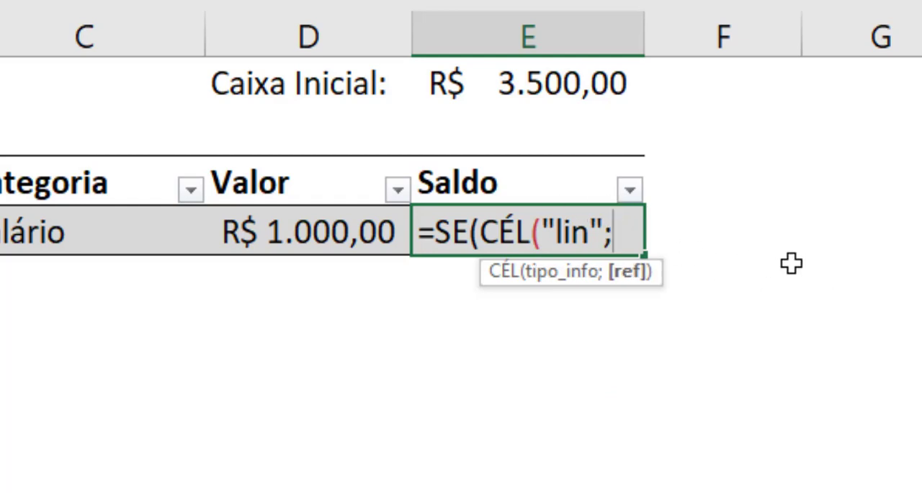
text(E4))
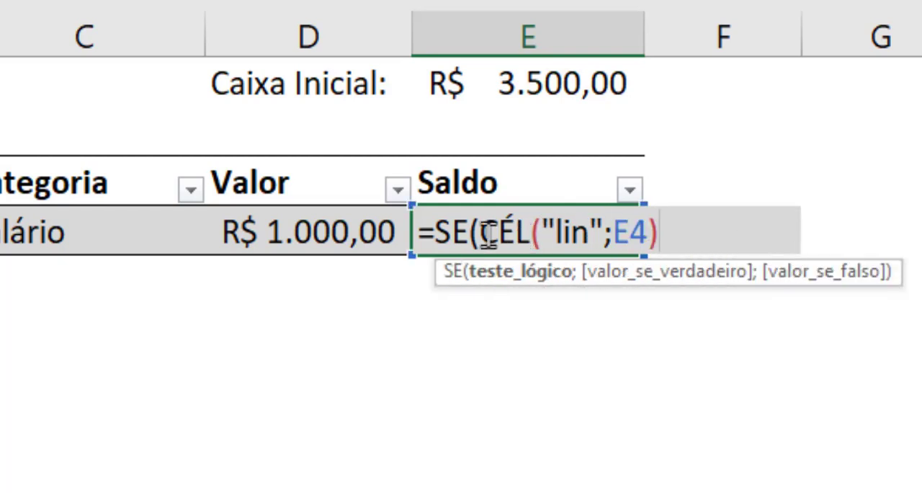
Strip the outer SE so E4 holds only =CÉL("lin";E4), and apply the Geral number format to the cell.
drag(478, 232, 655, 234)
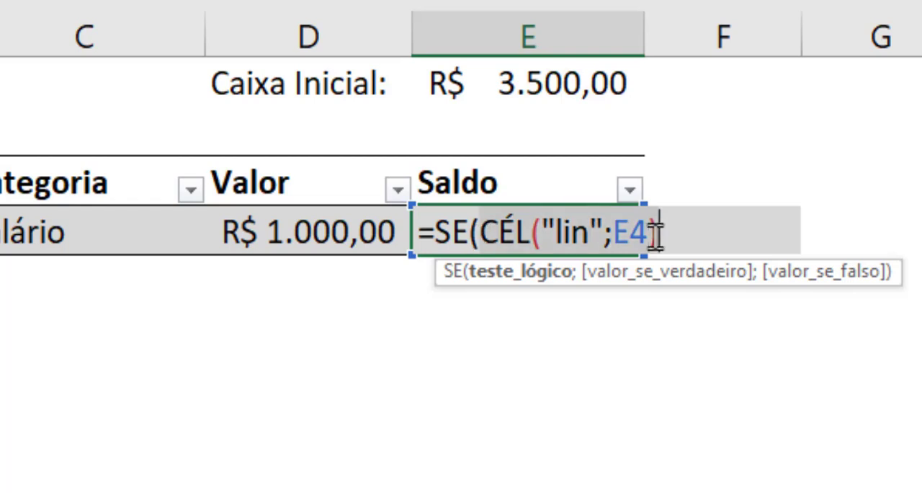
click(479, 234)
key(BackSpace)
key(BackSpace)
key(BackSpace)
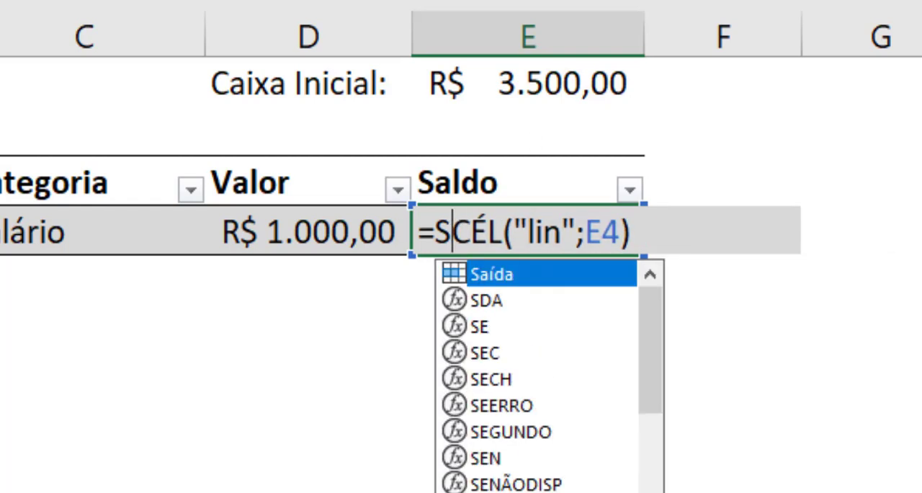
key(Return)
click(582, 231)
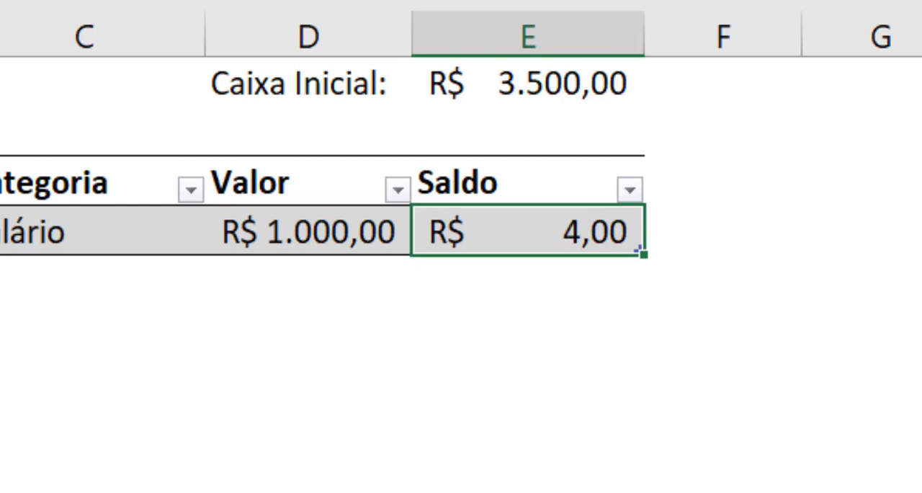
click(616, 0)
click(504, 0)
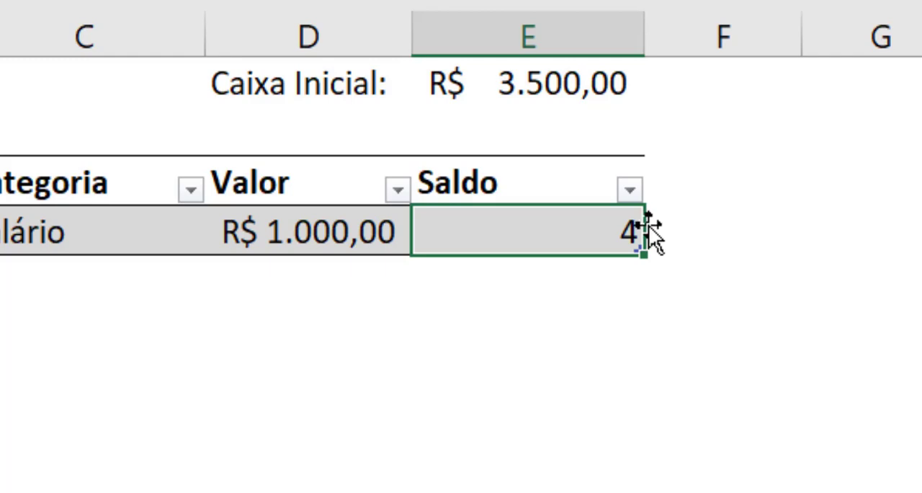
Compare the CÉL formula in E4 with the sheet row that contains it.
click(570, 266)
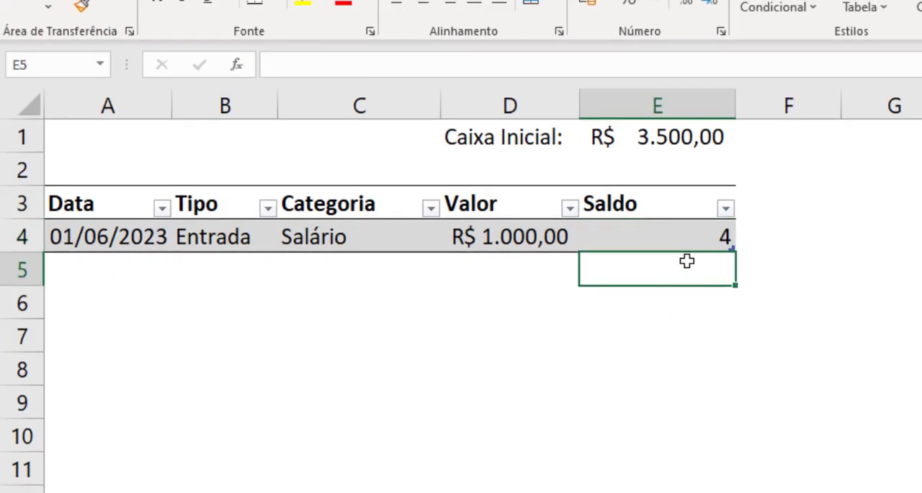
click(674, 239)
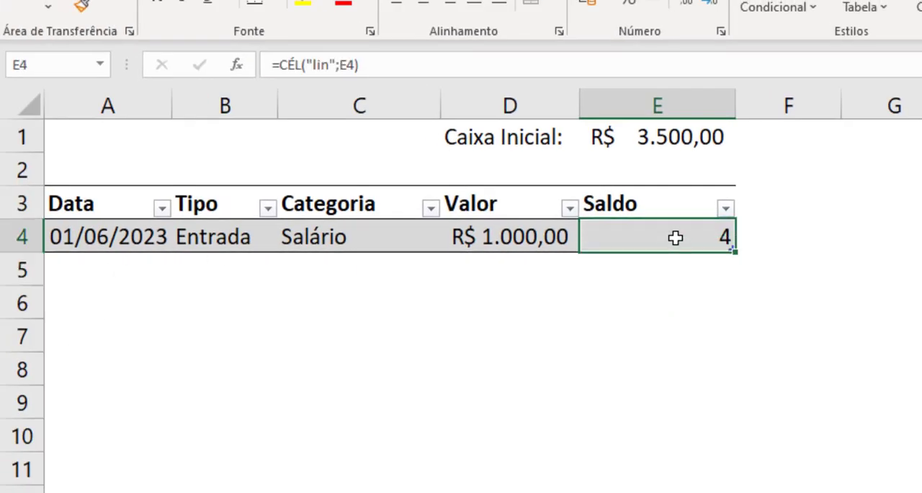
double_click(674, 239)
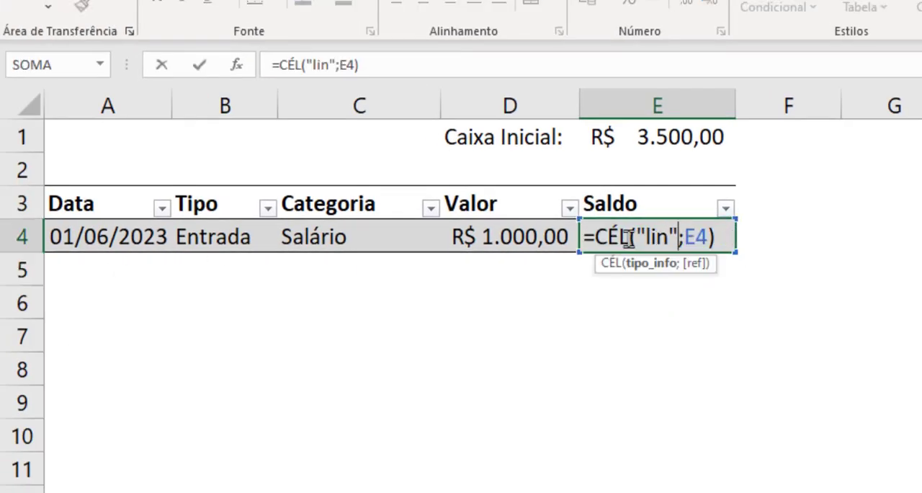
click(13, 236)
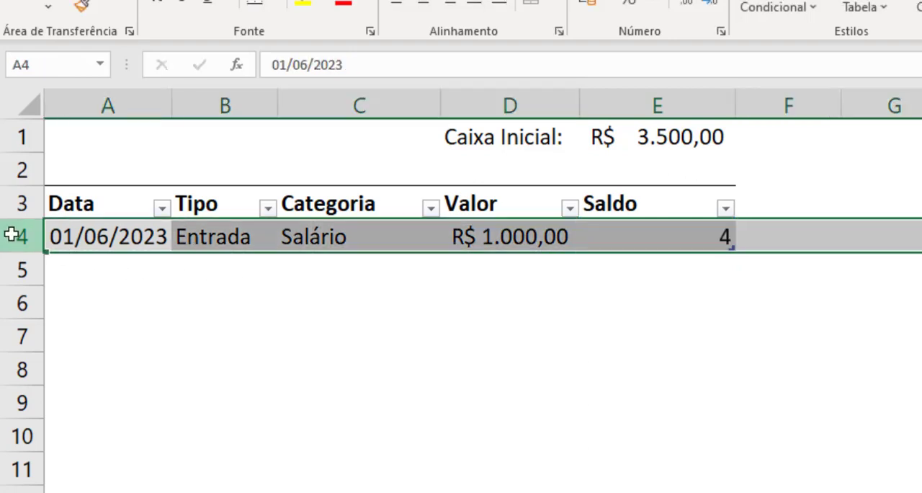
Extend the E4 formula with the comparison =4 and wrap it in SE as the logical test.
click(679, 228)
double_click(679, 236)
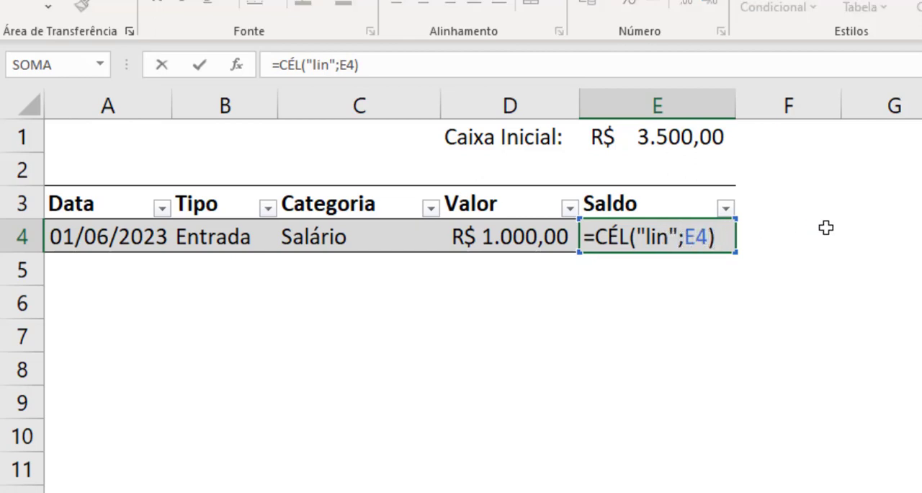
text(=4)
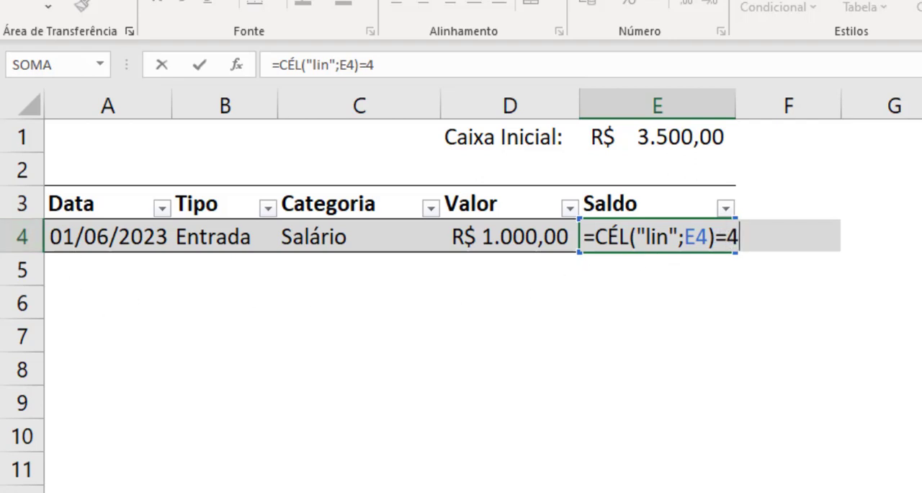
click(594, 236)
text(SE()
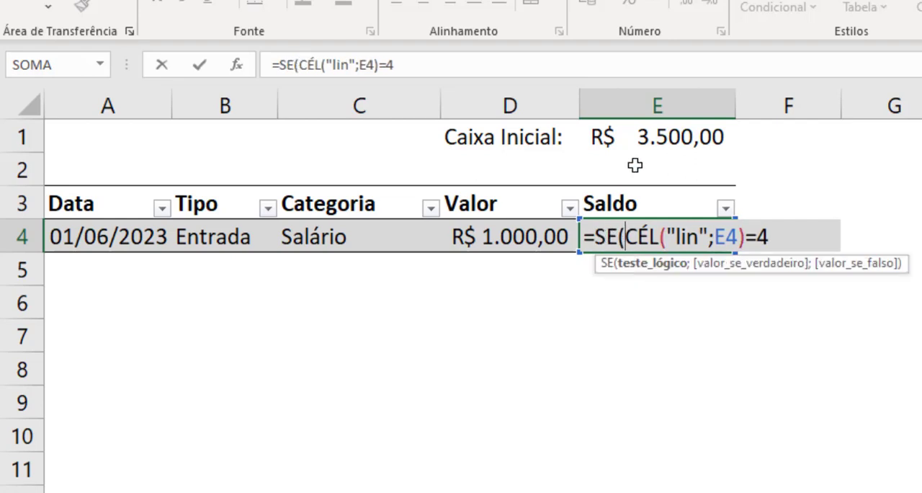
click(775, 235)
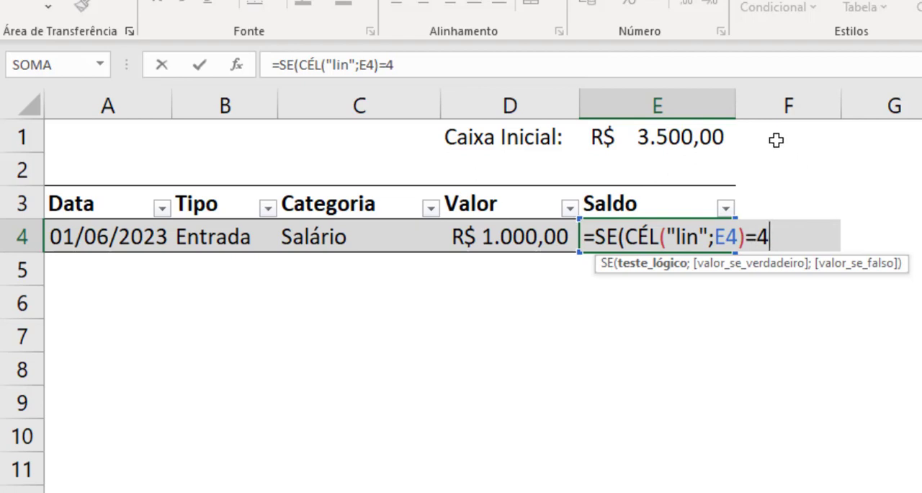
Begin the SE value-if-true argument with the absolute reference $E$1 to Caixa Inicial, followed by a plus sign.
text(;)
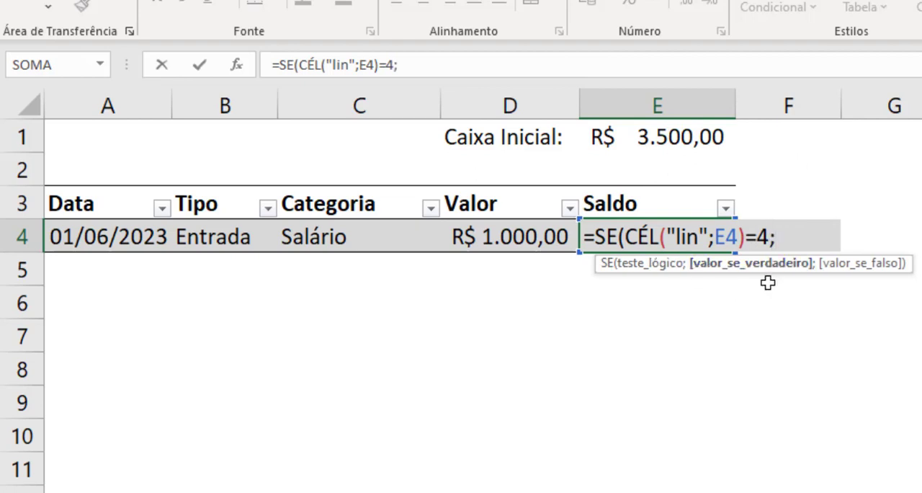
click(660, 137)
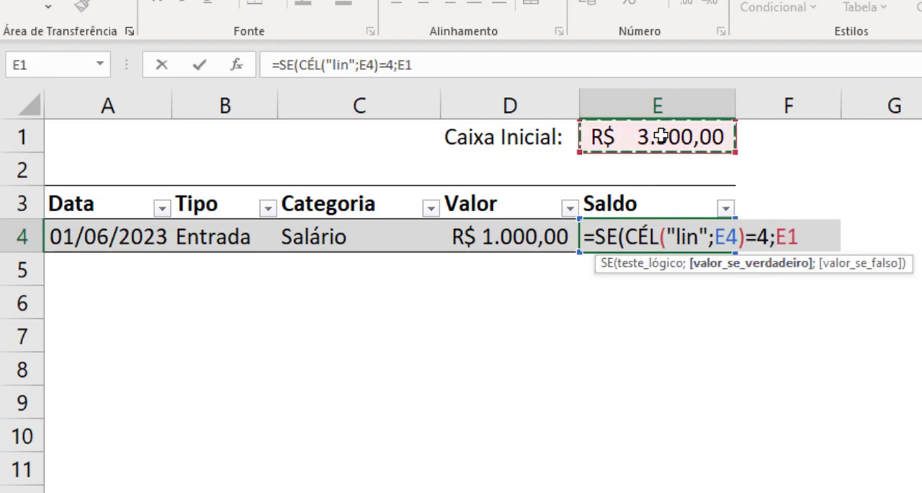
click(818, 236)
key(F4)
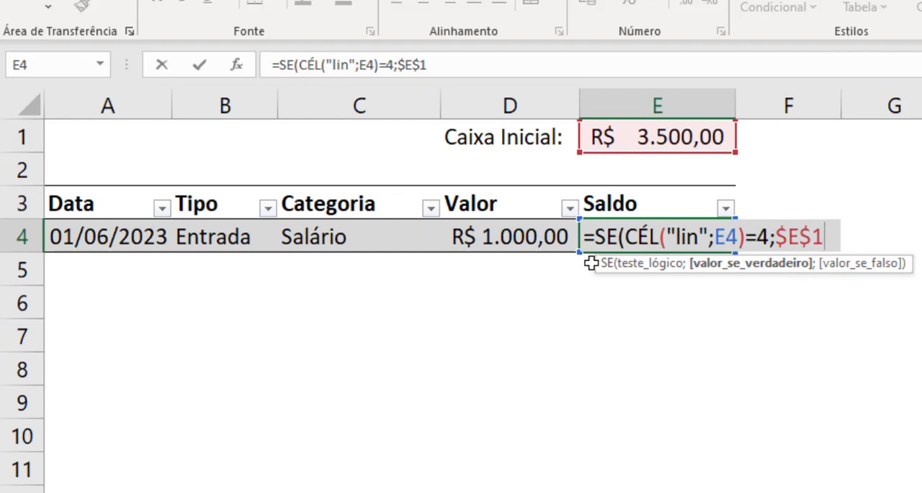
text(+)
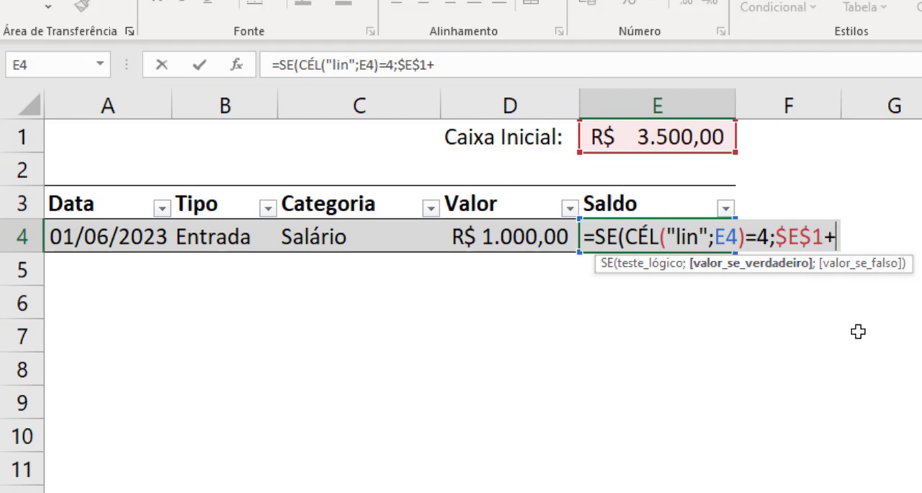
Add a nested SE after $E$1+ with the logical test B4="Entrada".
text(SE()
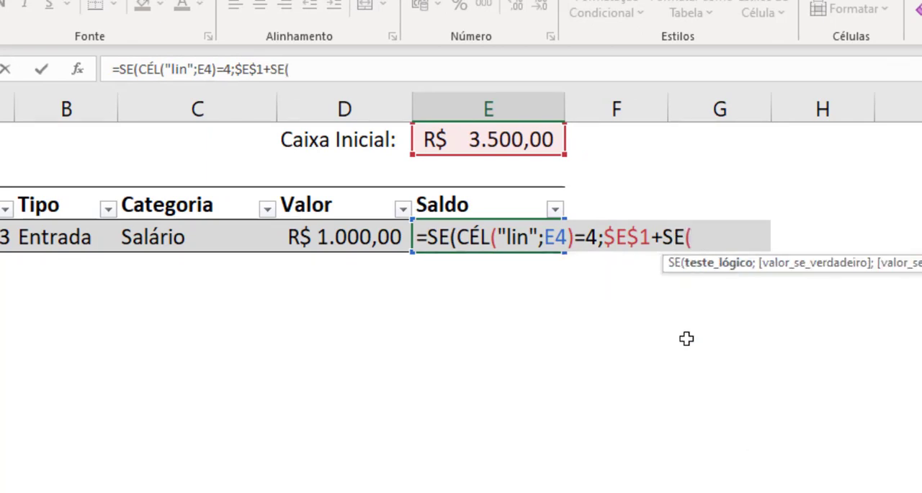
click(63, 240)
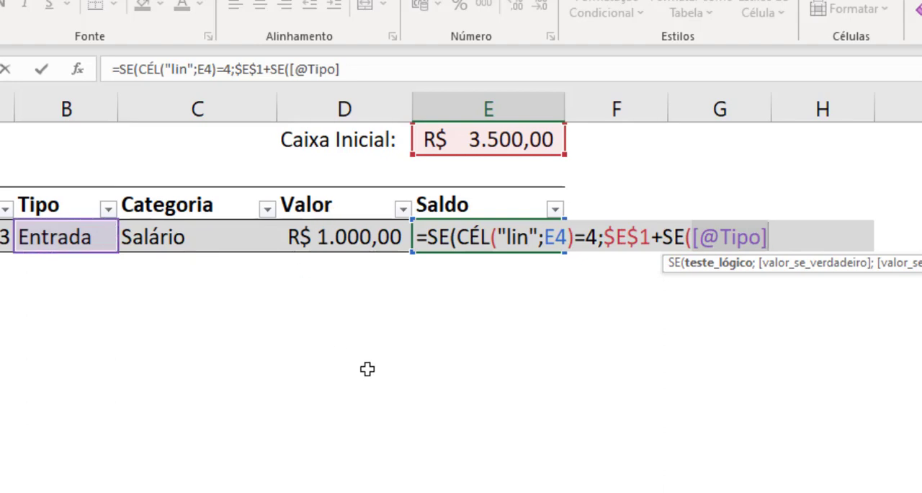
text(B)
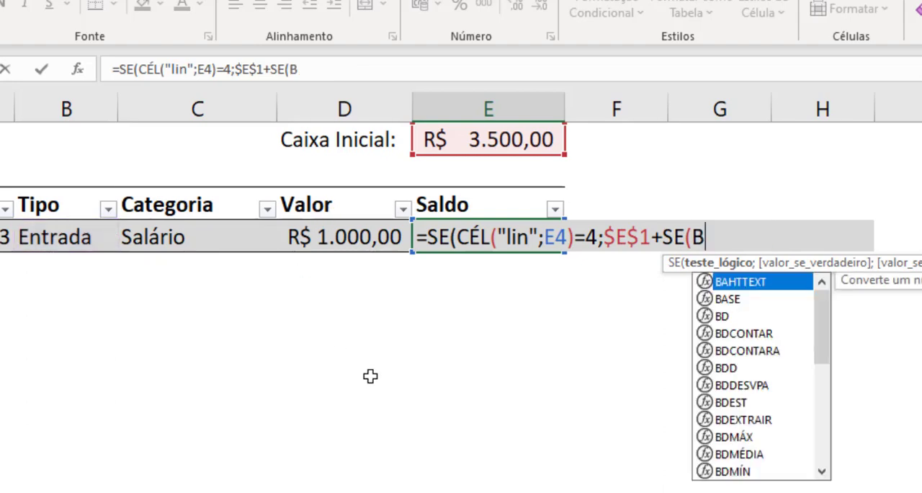
text(4)
text(=)
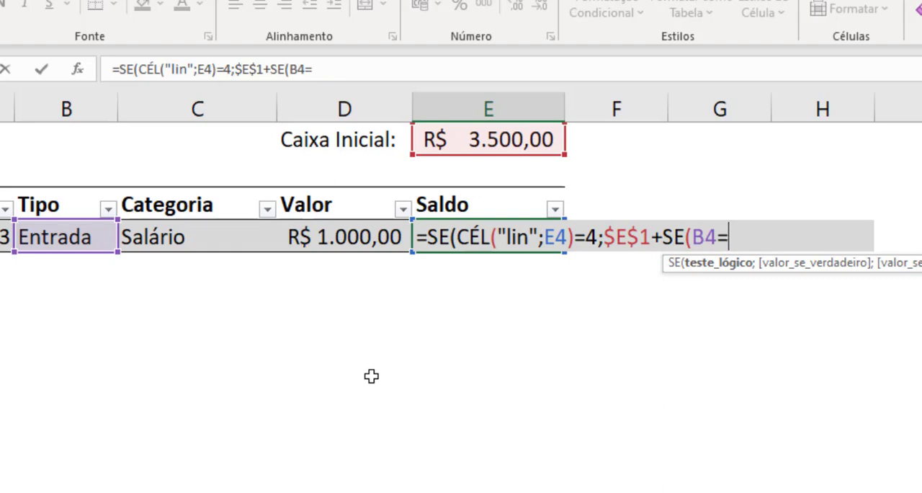
text("eNT)
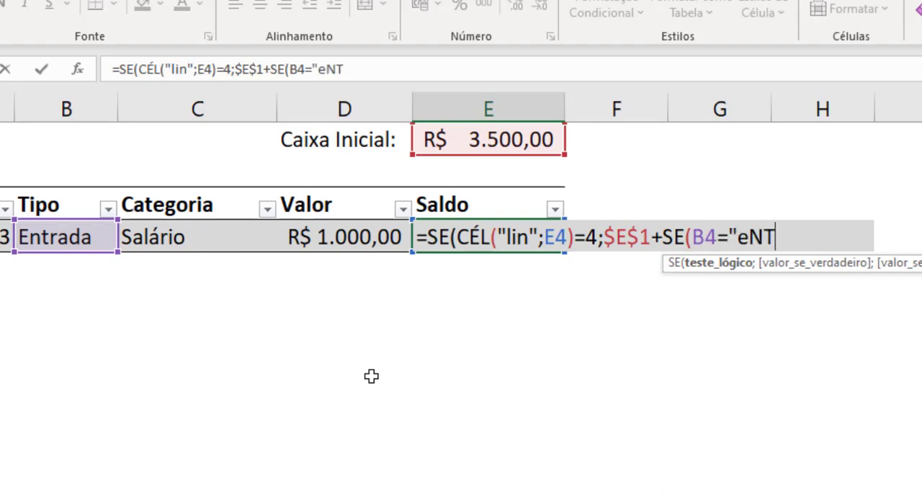
key(BackSpace)
key(BackSpace)
key(BackSpace)
text(Entrada")
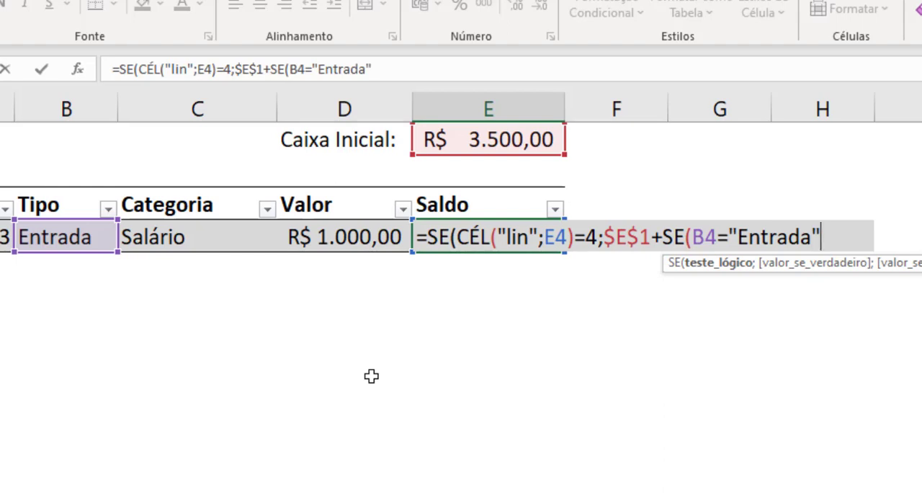
text(;)
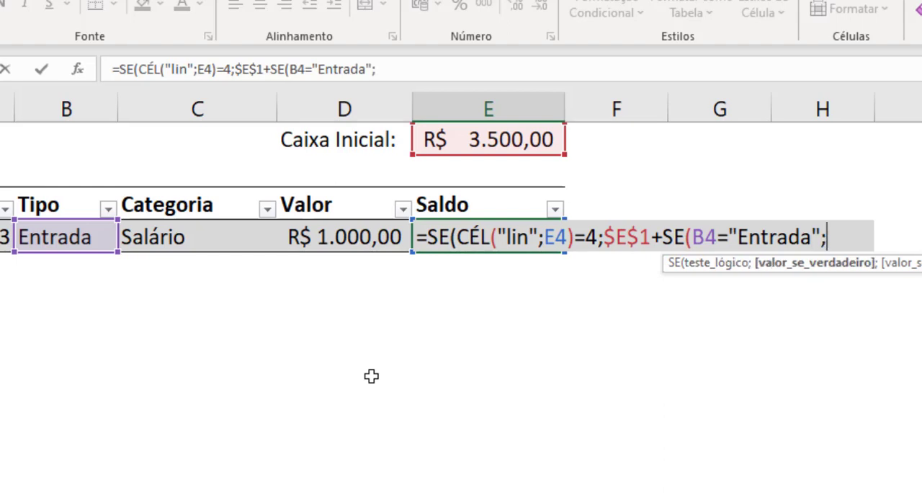
Set the nested SE to return D4 when true and -D4 when false, and close it.
click(306, 236)
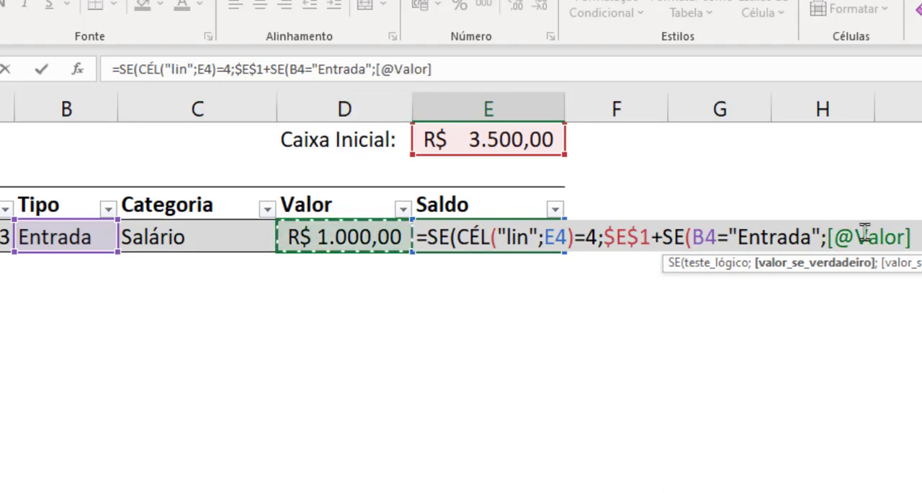
click(832, 237)
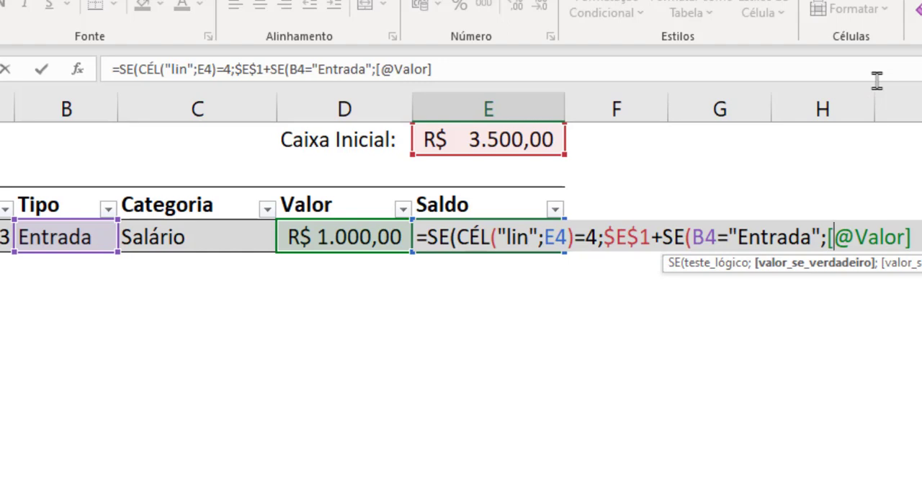
key(Left)
key(shift+End)
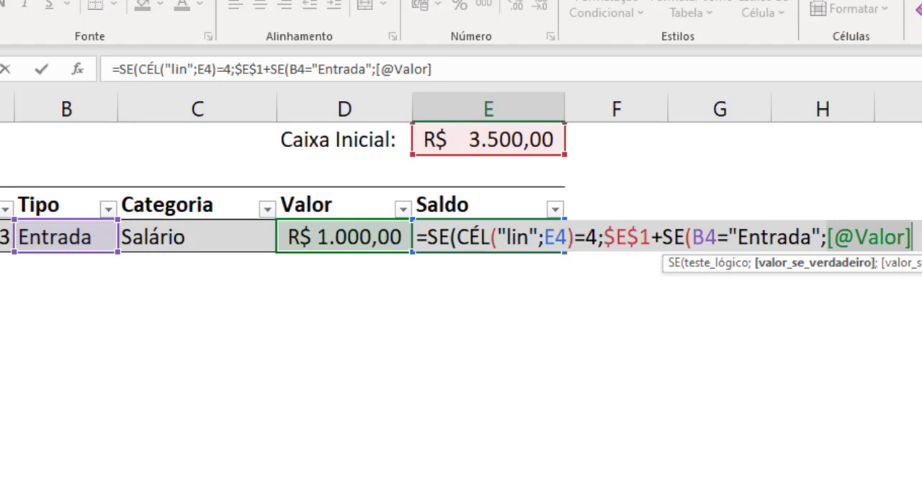
text(D4)
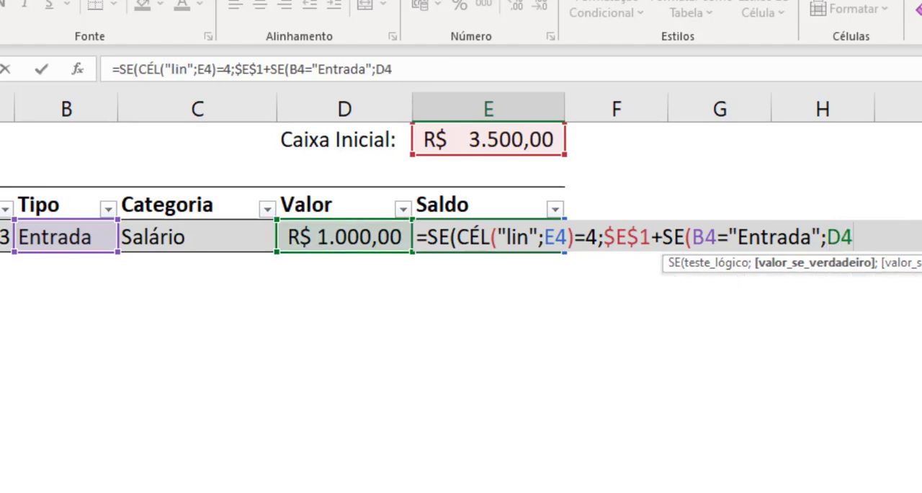
text(;)
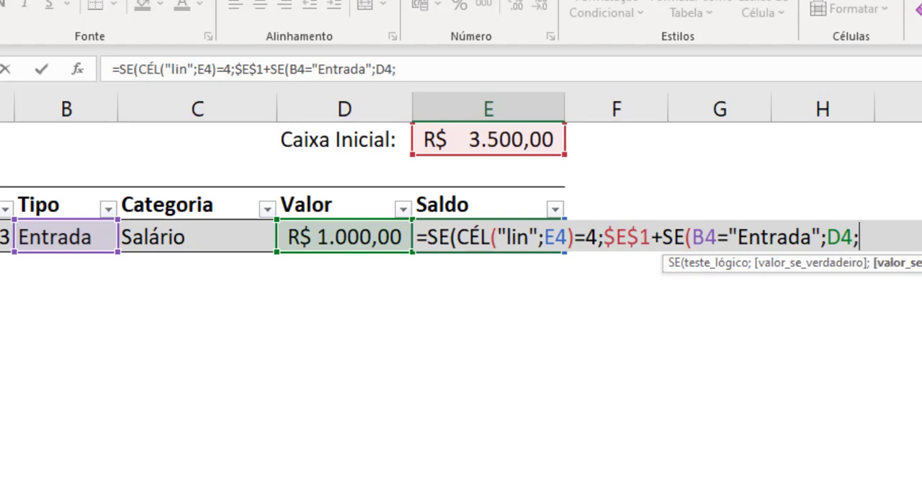
text(-)
text(D4)
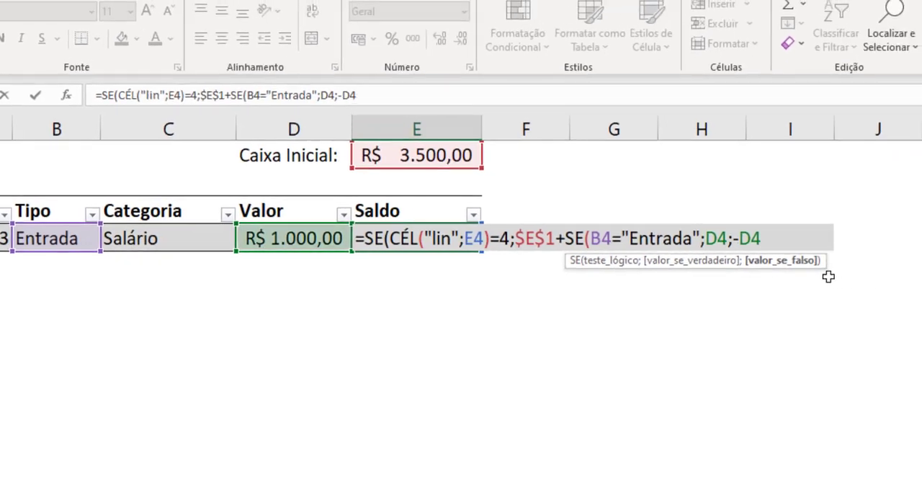
text())
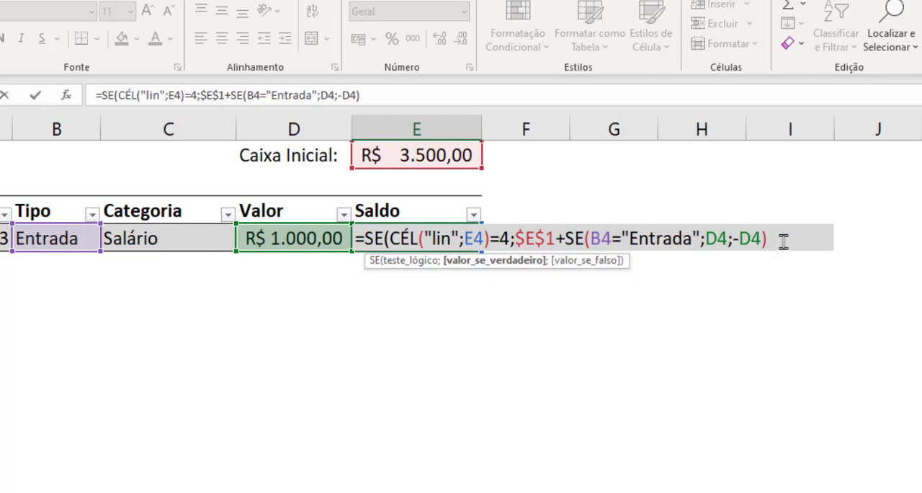
Begin the outer SE's value-if-false argument with the plain cell reference E3, followed by a plus sign.
text(;)
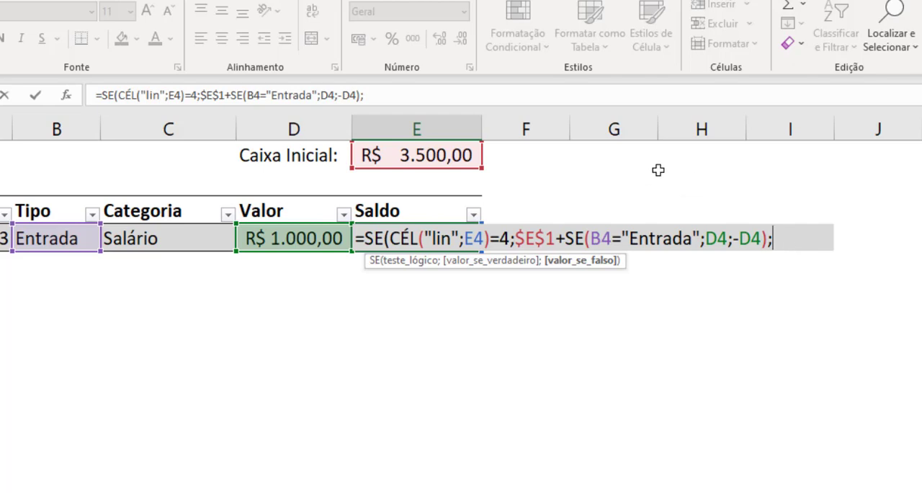
click(422, 211)
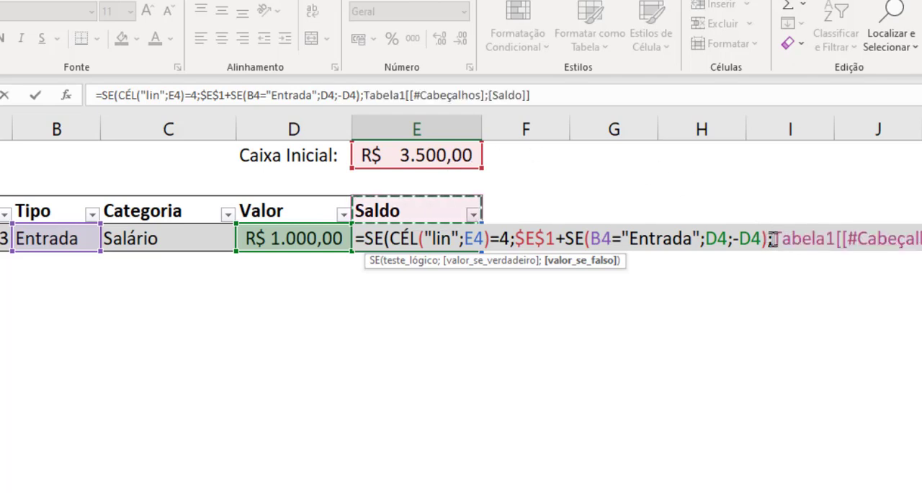
click(770, 238)
key(shift+End)
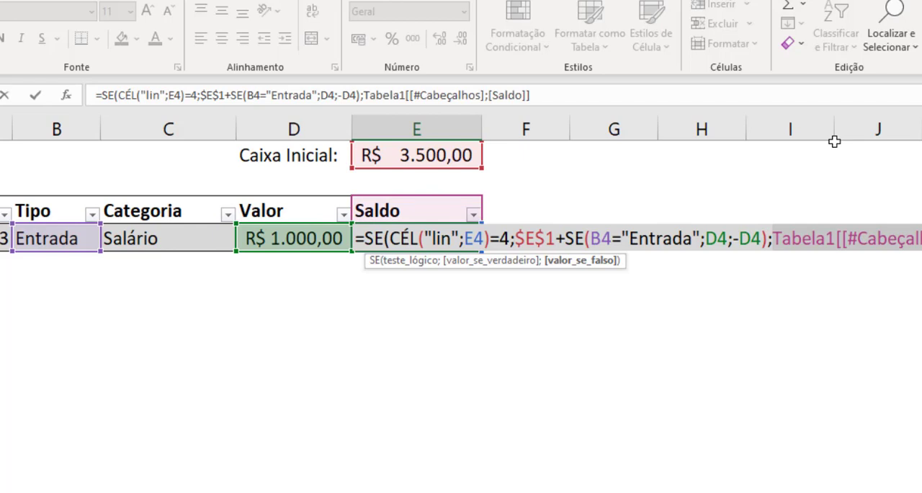
text(E3)
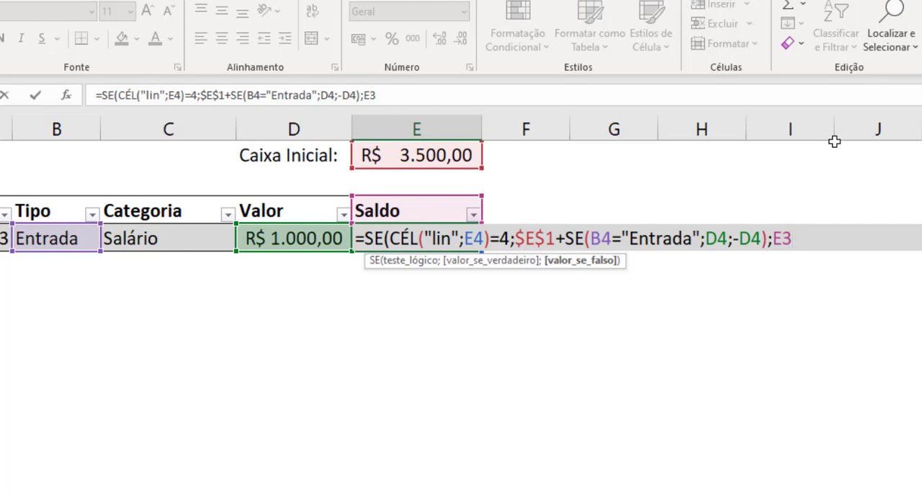
text(+S)
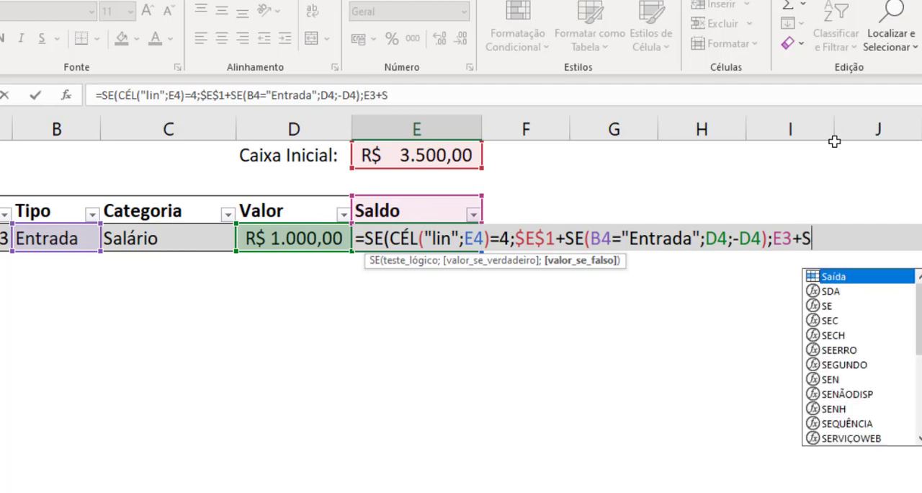
text(E()
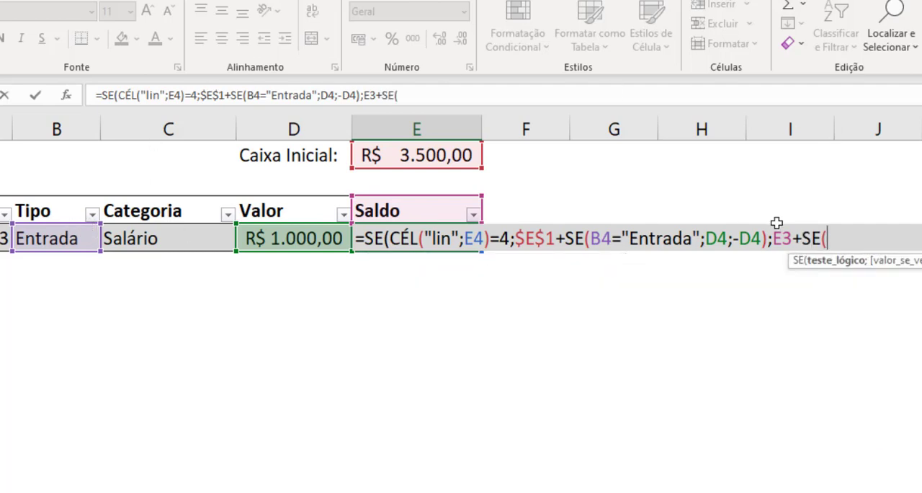
text(B4=)
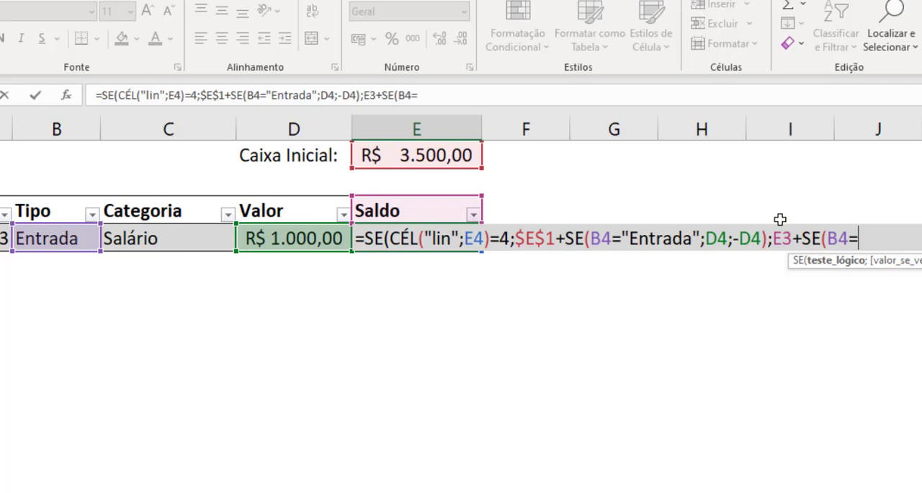
text("Entra)
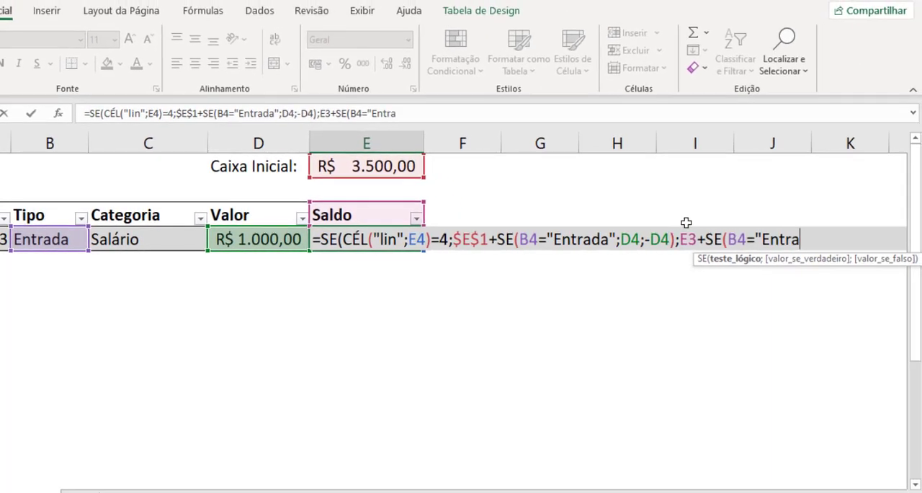
text(da";)
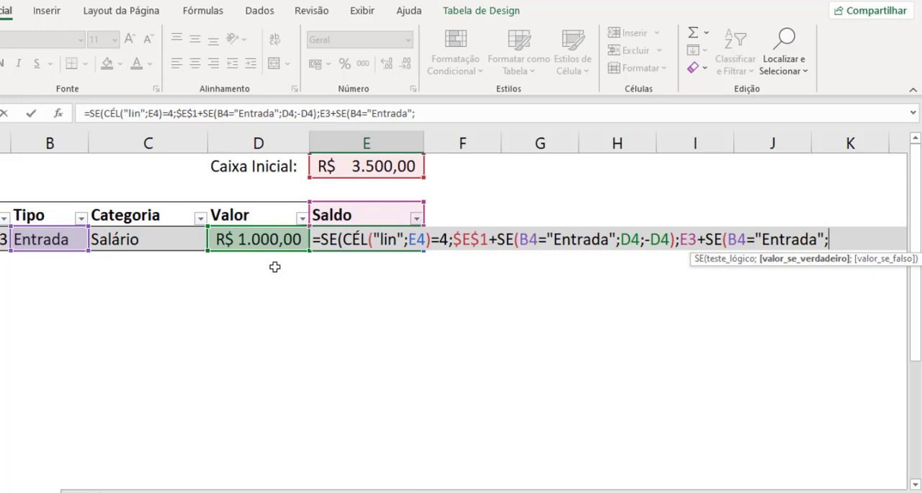
text(D4)
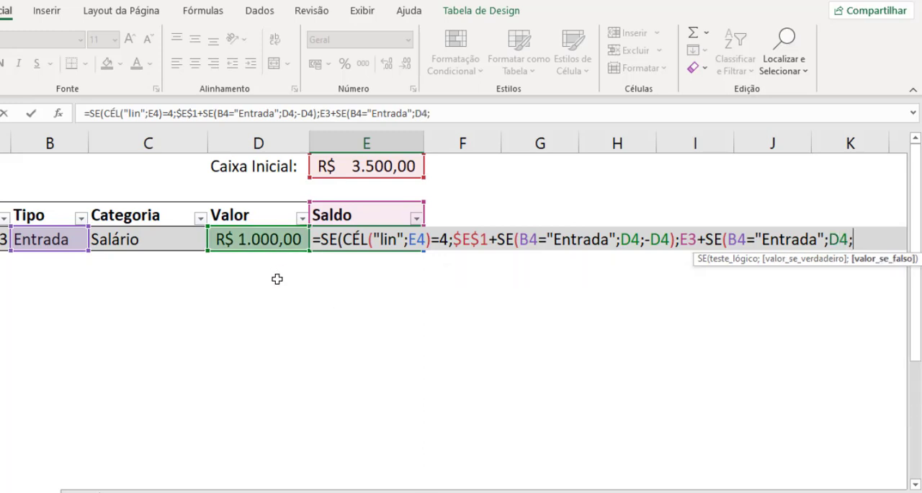
text(;-D4))
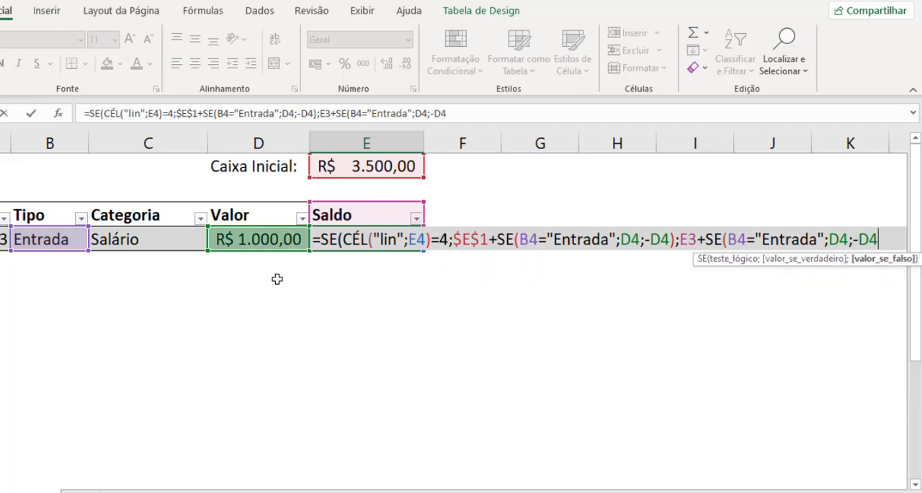
text())
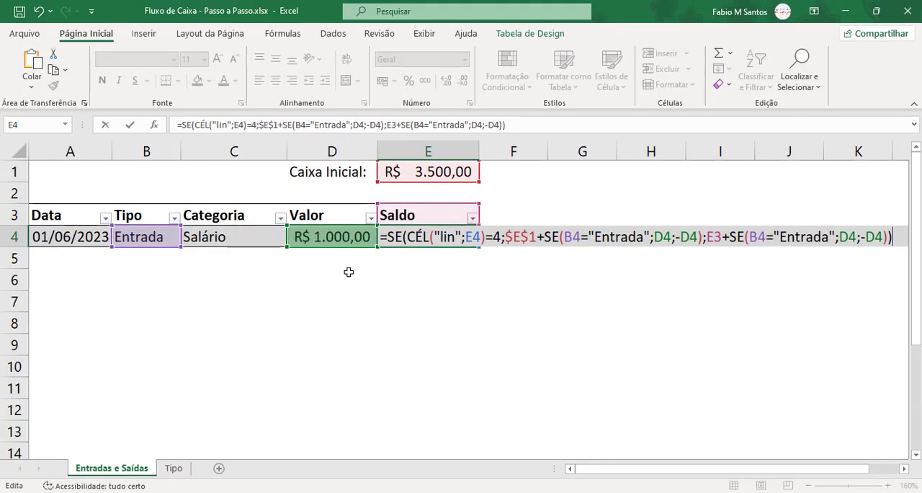
Make the nested SE return D4 when true and -D4 when false, close both functions, and commit the E4 formula.
key(Return)
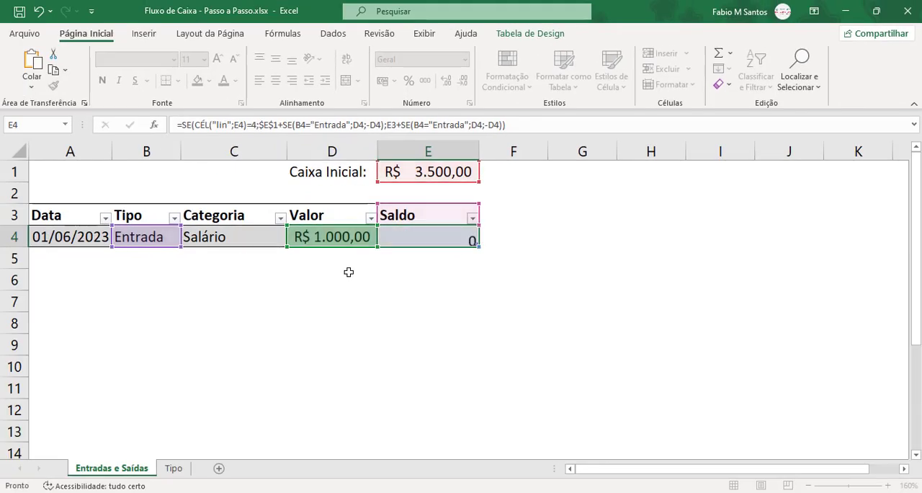
click(440, 170)
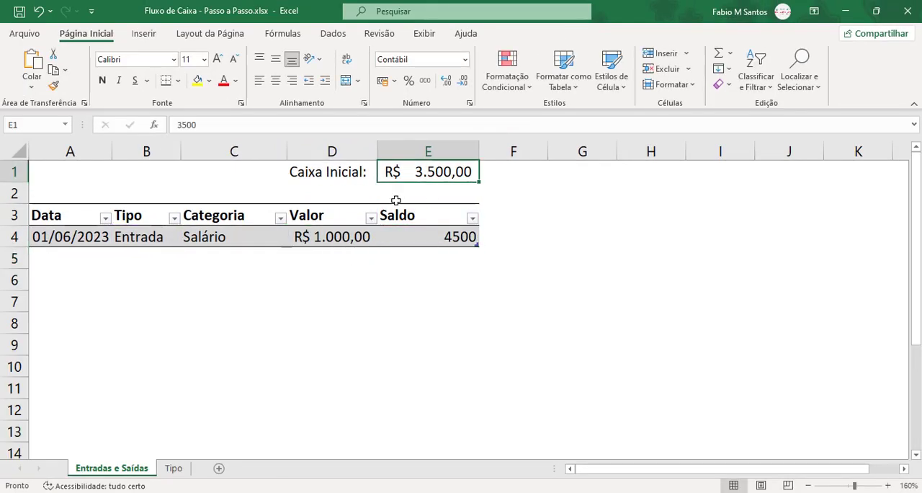
click(340, 236)
Add a new table row below row 4 and fill the date series down to 02/06/2023 in A5.
click(414, 242)
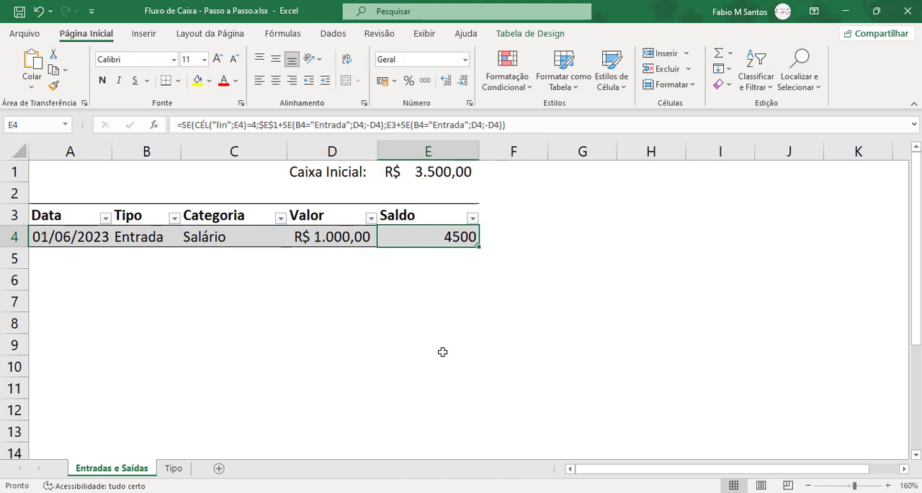
key(Tab)
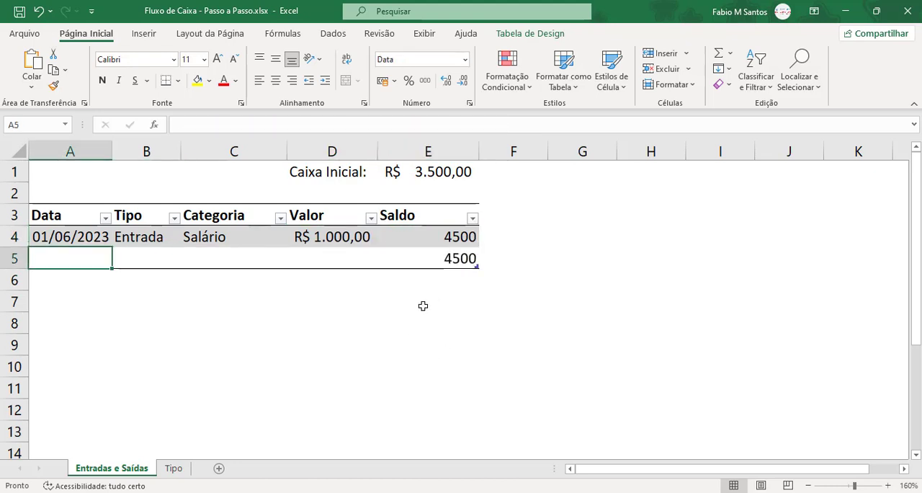
click(94, 236)
drag(111, 247, 107, 273)
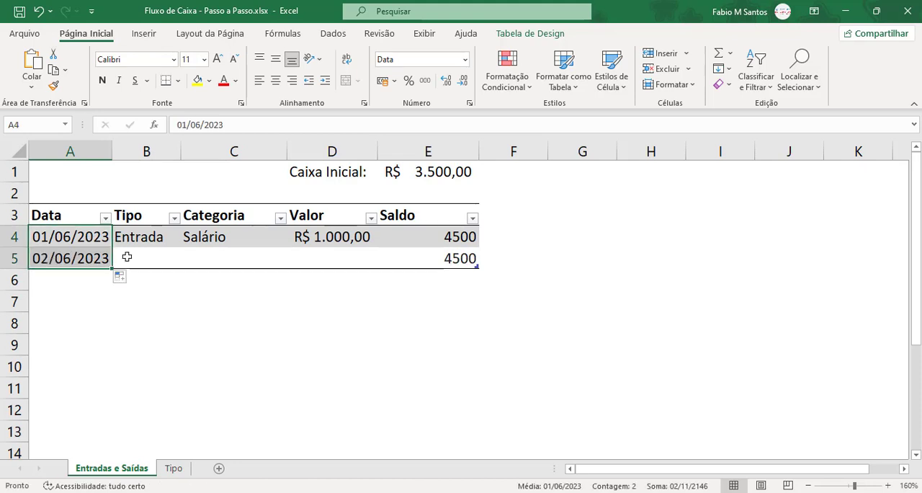
Complete row 5 with Tipo Saída, Categoria Água and a Valor of 100.
click(148, 259)
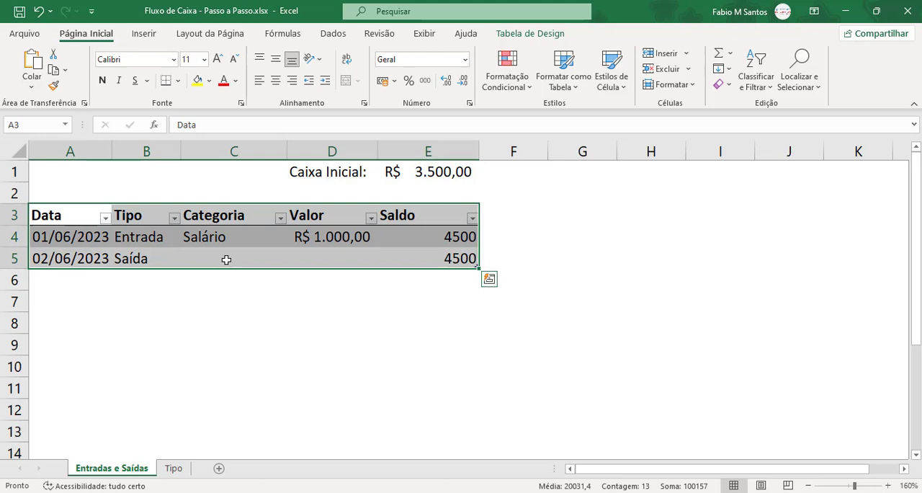
click(226, 259)
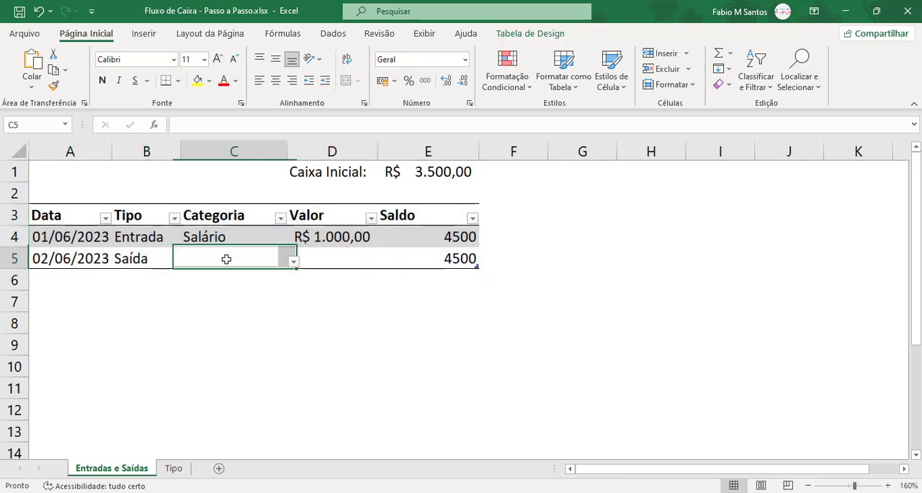
click(293, 261)
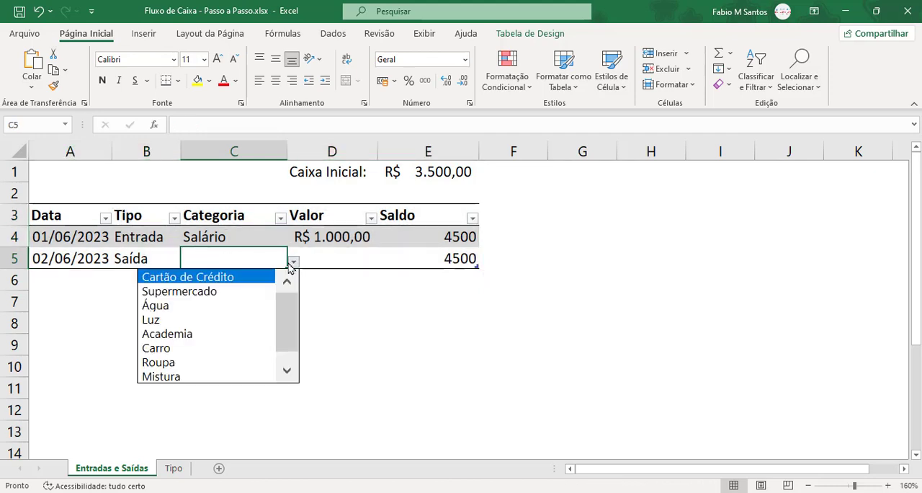
click(241, 311)
click(325, 254)
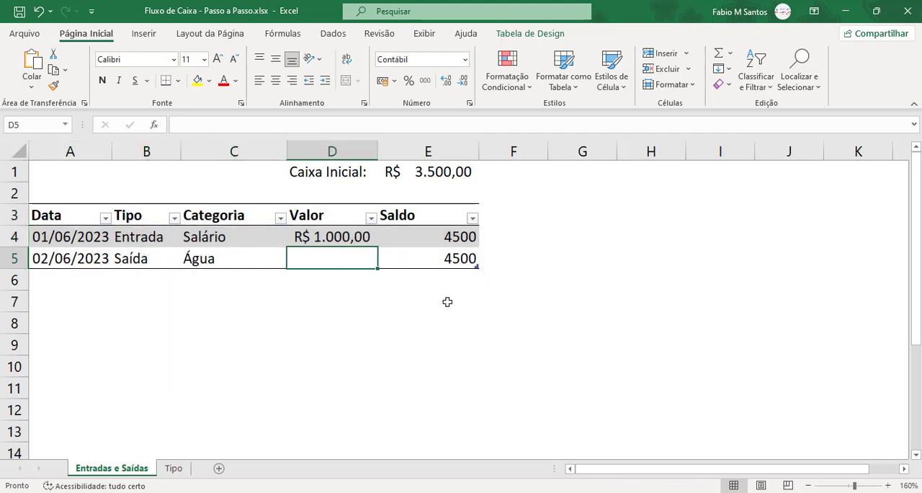
text(100)
key(Return)
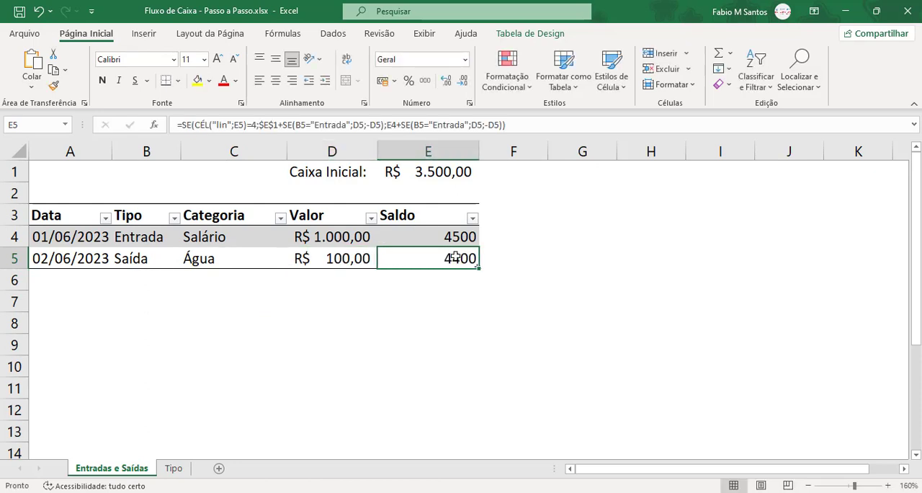
Format the Saldo cells E4:E5 with the Contábil (R$) number format.
drag(454, 236, 454, 258)
click(383, 80)
click(472, 261)
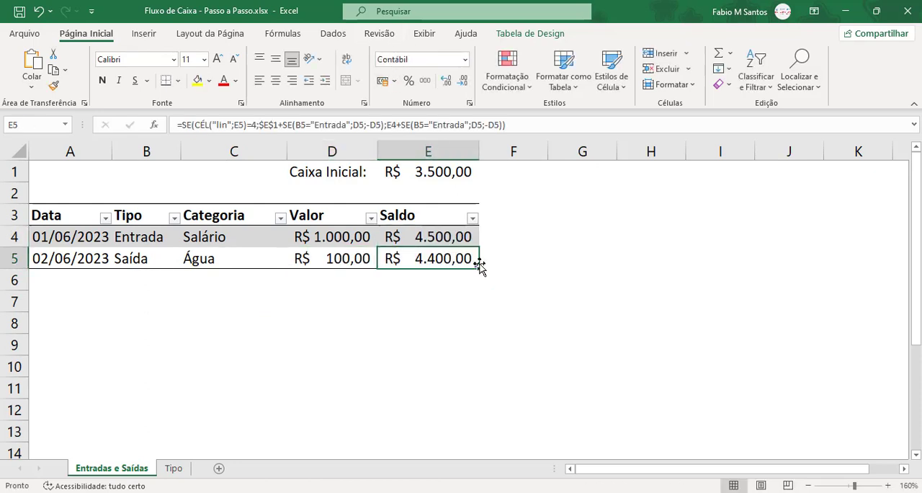
Add another table row and extend the date series to 03/06/2023 in A6.
key(Tab)
click(97, 264)
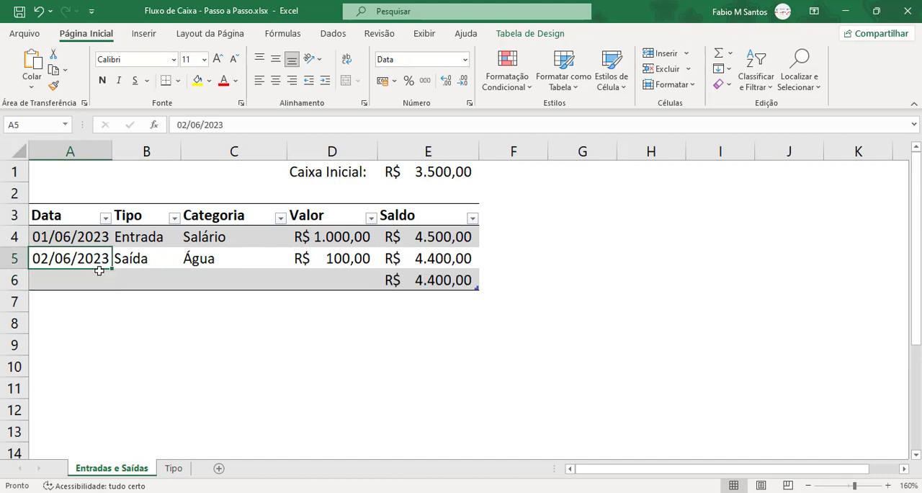
drag(112, 269, 122, 284)
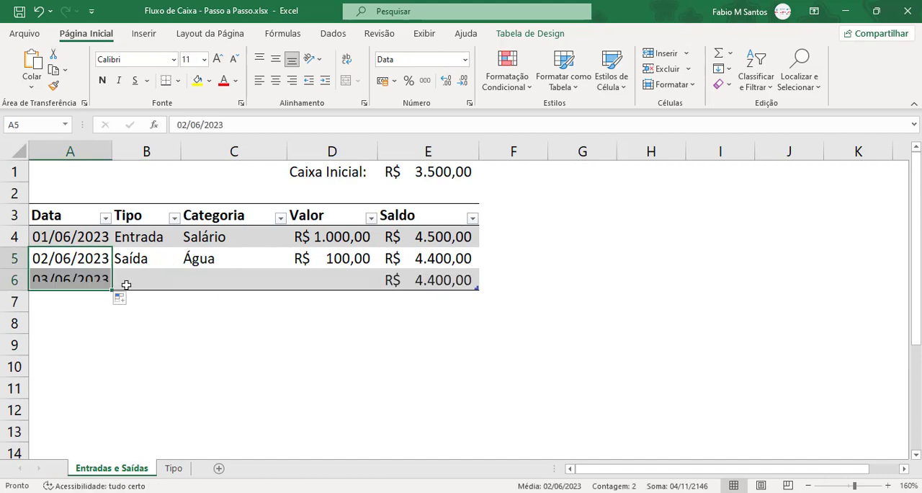
Complete row 6 with Tipo Entrada, Categoria Freelance and a Valor of 250.
click(144, 282)
click(190, 281)
click(137, 296)
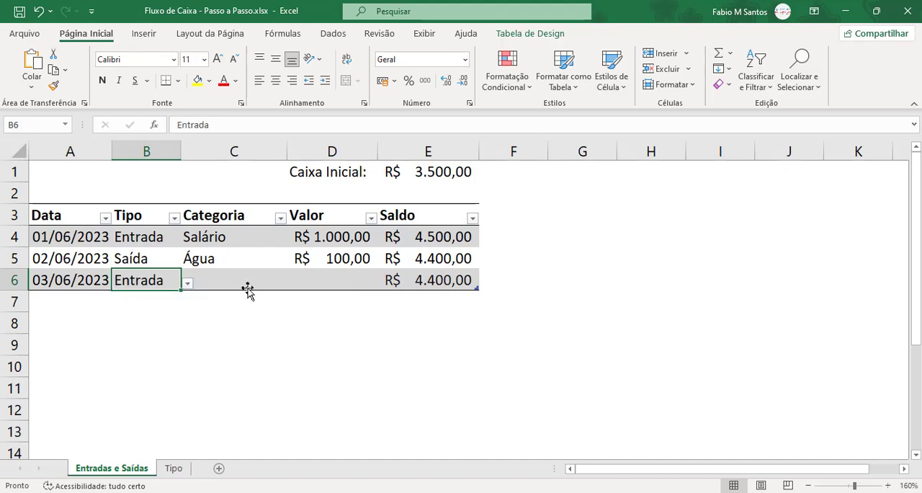
click(285, 284)
click(294, 283)
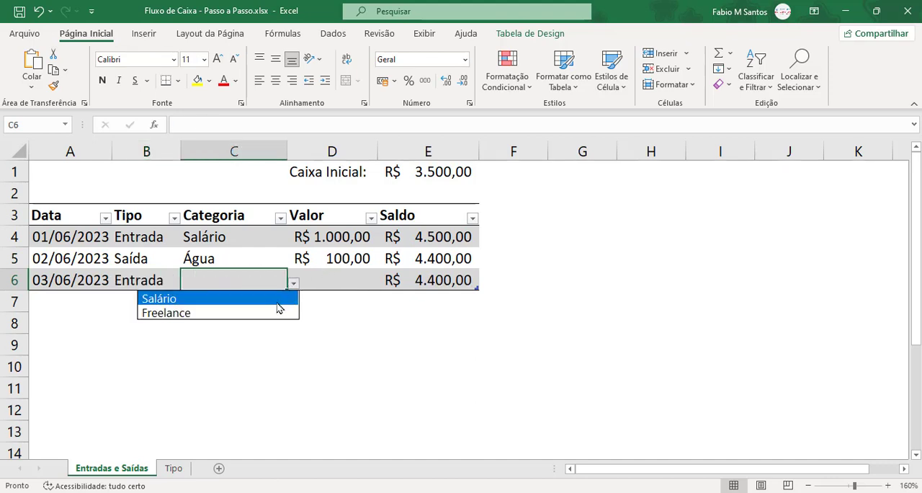
click(275, 309)
click(330, 277)
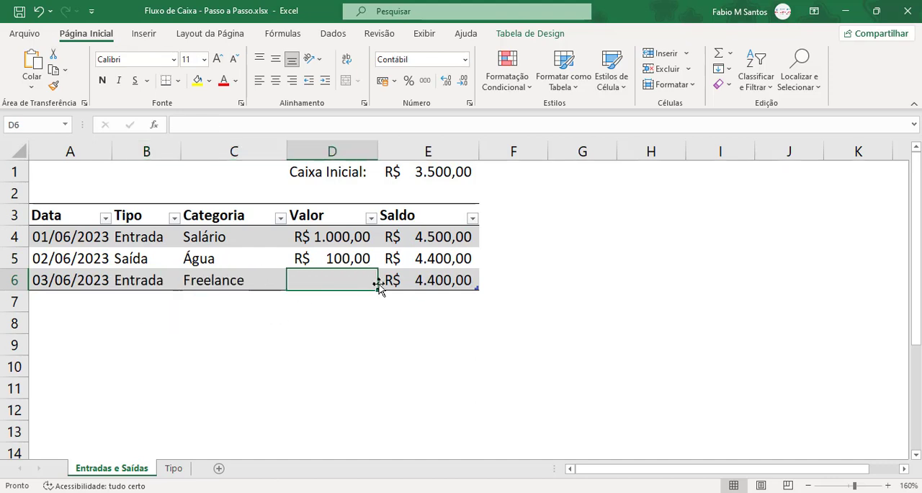
text(250)
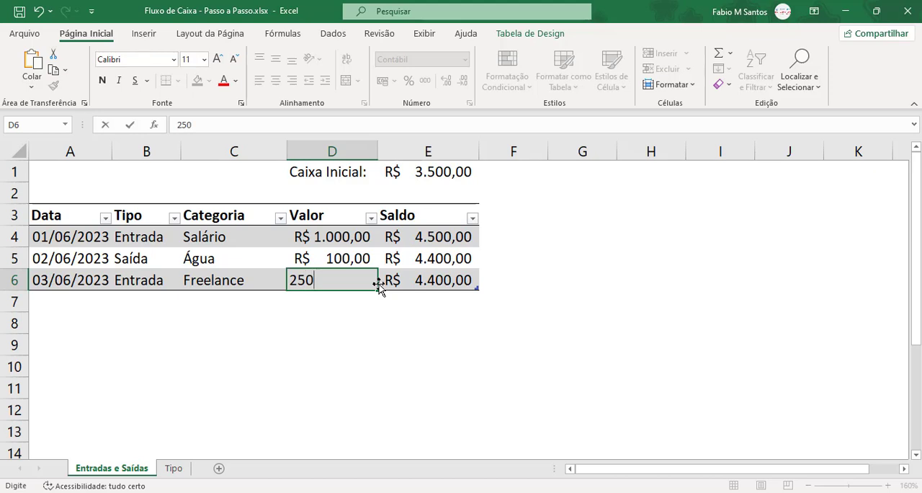
click(461, 282)
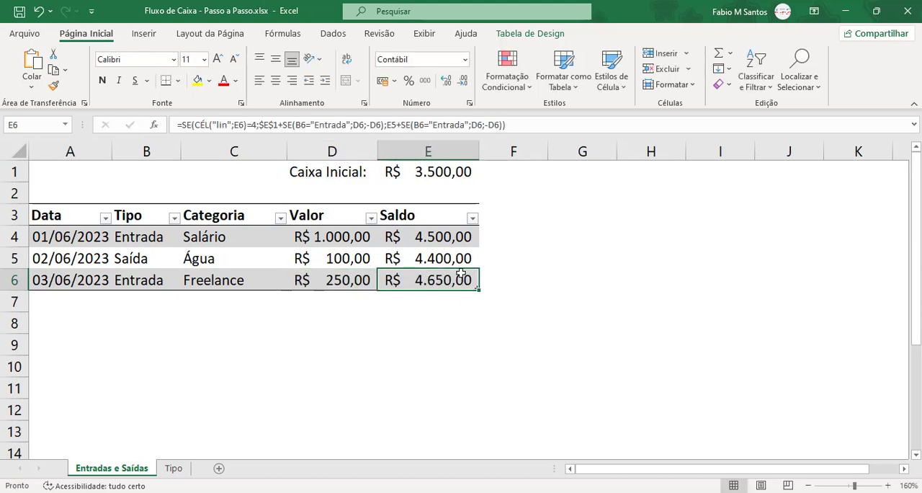
Try inserting a blank sheet row at row 2 above the table, and undo the insertion.
drag(12, 192, 11, 195)
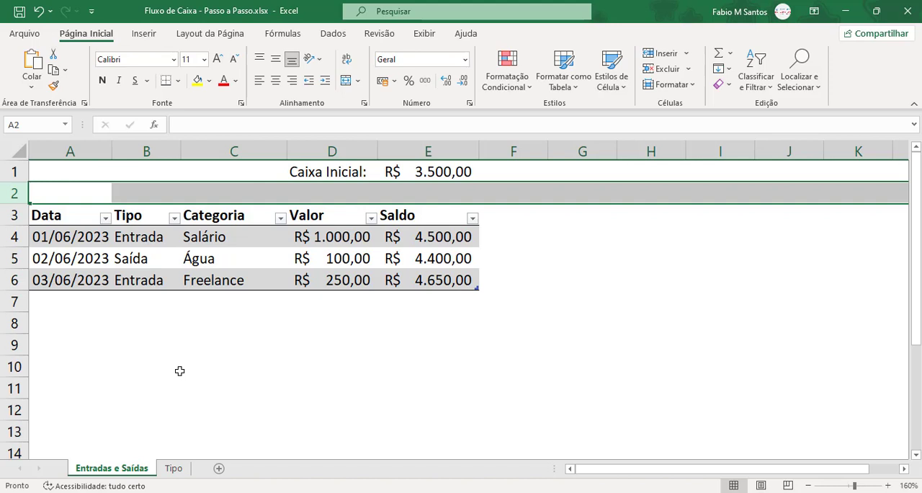
key(ctrl+plus)
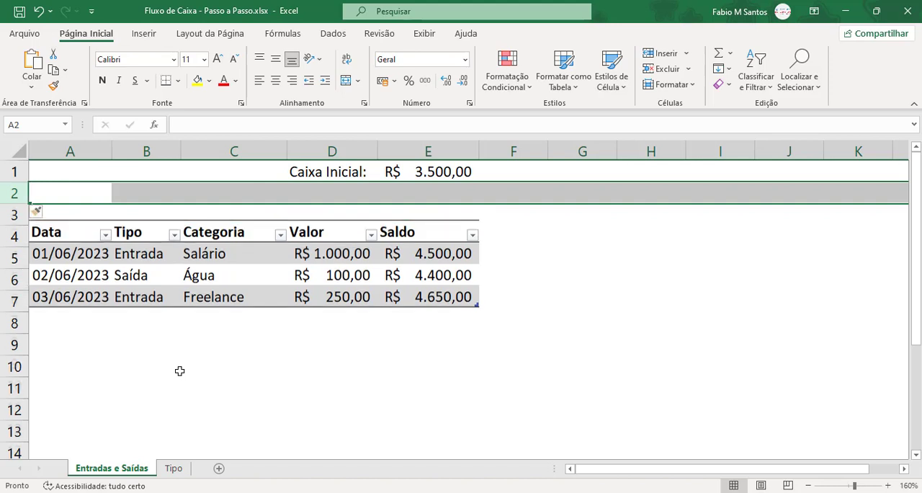
click(417, 264)
key(ctrl+z)
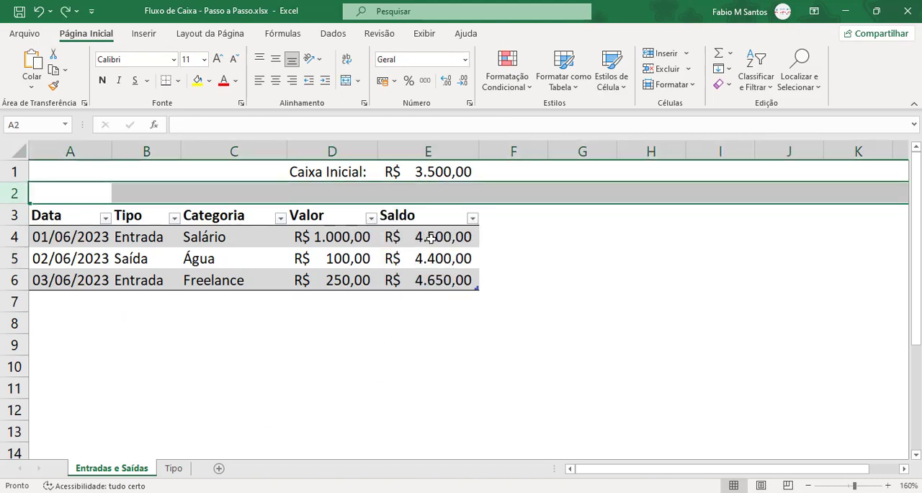
In the Saldo formula in E4, replace the fixed row number 4 in the SE test with CÉL("lin";E4).
click(439, 241)
double_click(443, 242)
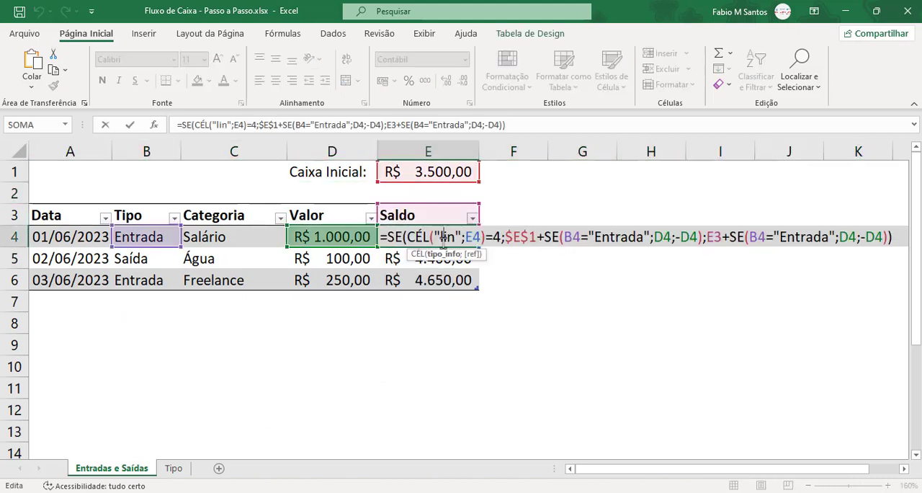
click(497, 238)
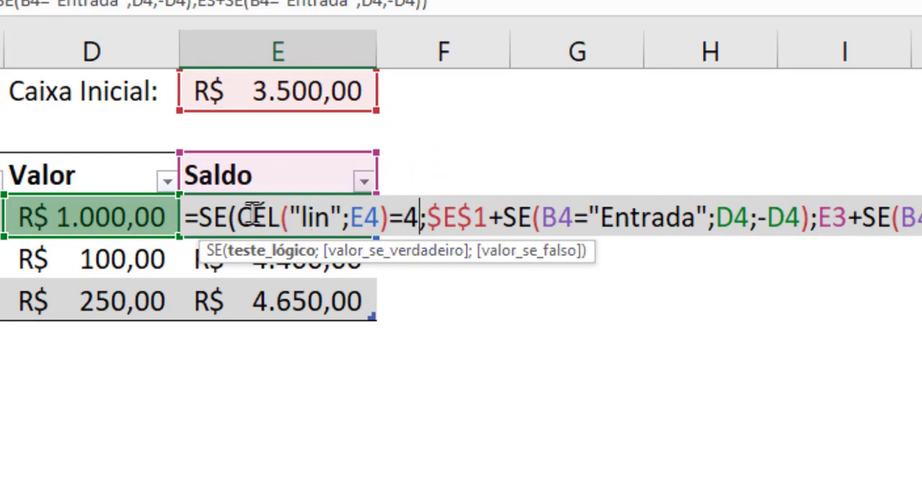
drag(239, 214, 419, 216)
key(ctrl+c)
key(ctrl+v)
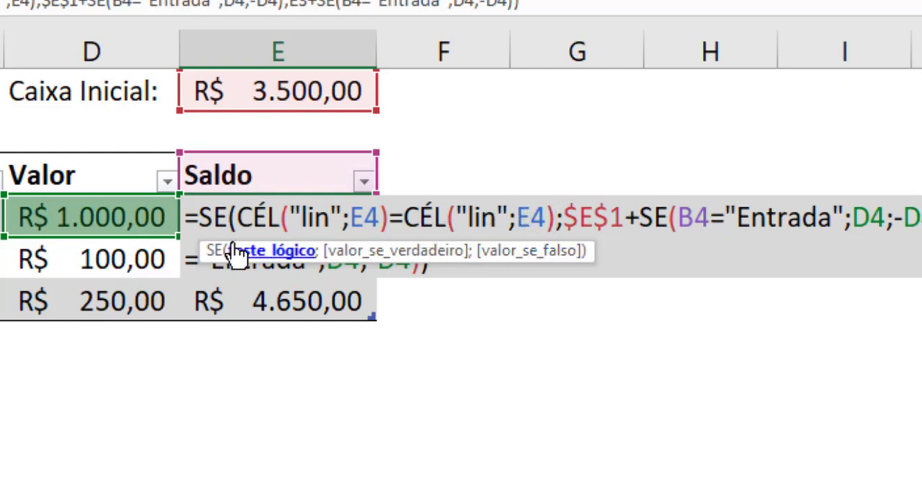
click(368, 224)
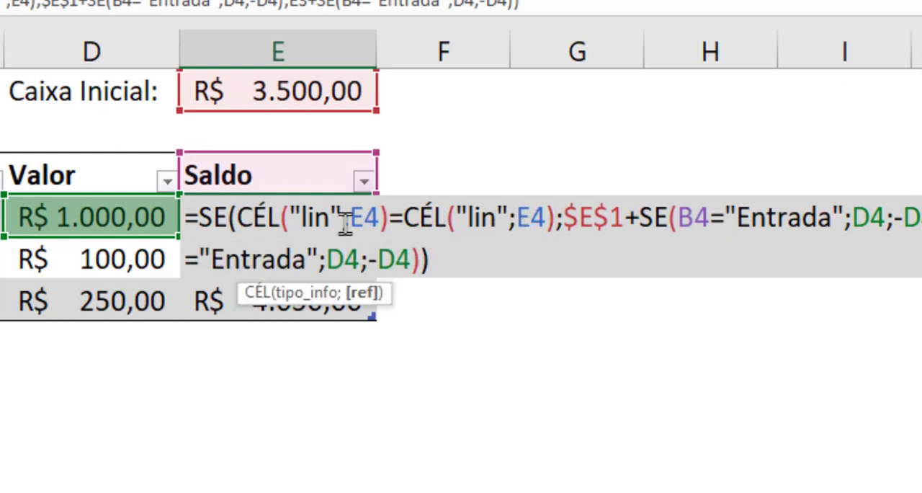
Make the reference in the second CÉL function absolute as $E$4, apply the Saldo formula and check its copy in E6.
drag(350, 220, 378, 220)
click(380, 218)
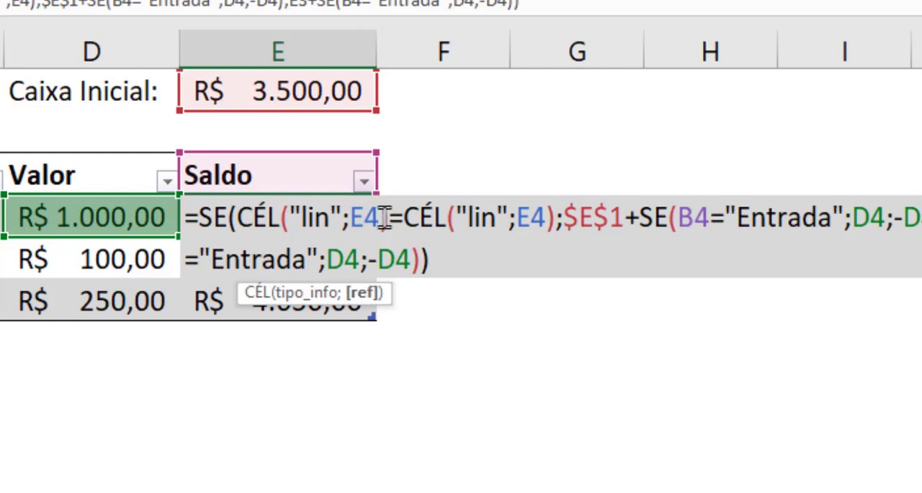
click(532, 216)
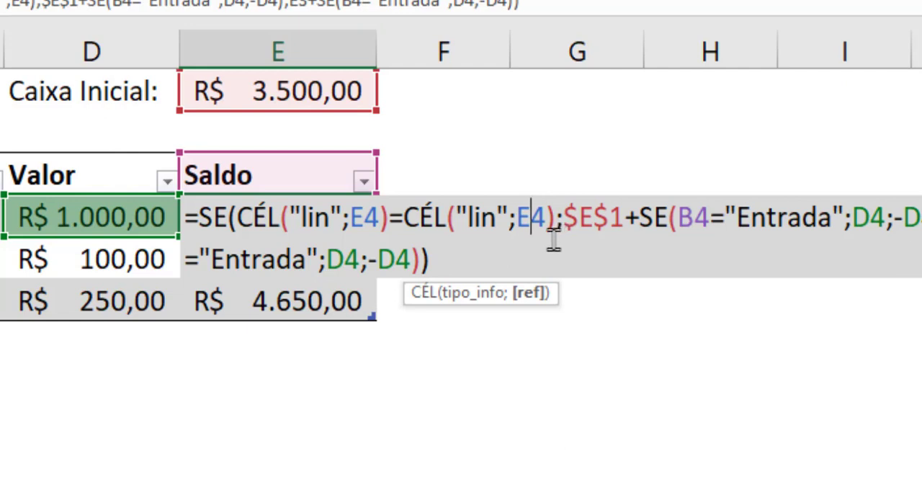
key(F4)
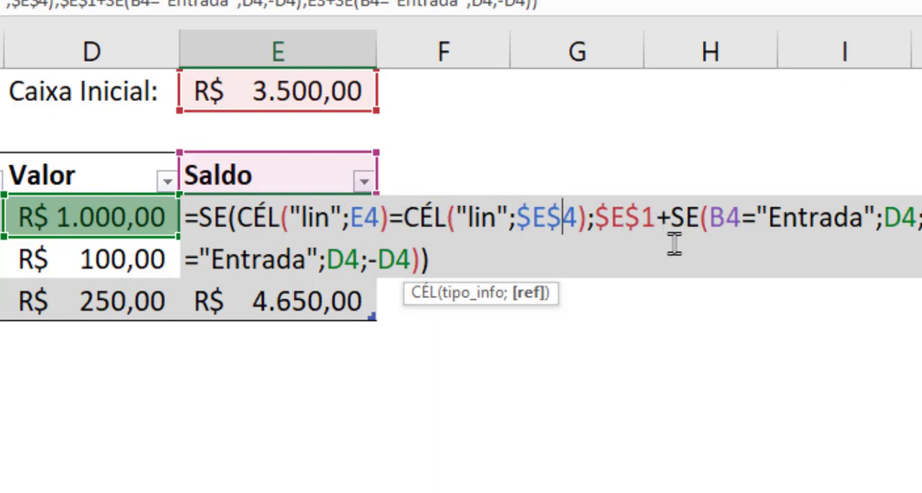
drag(595, 216, 871, 204)
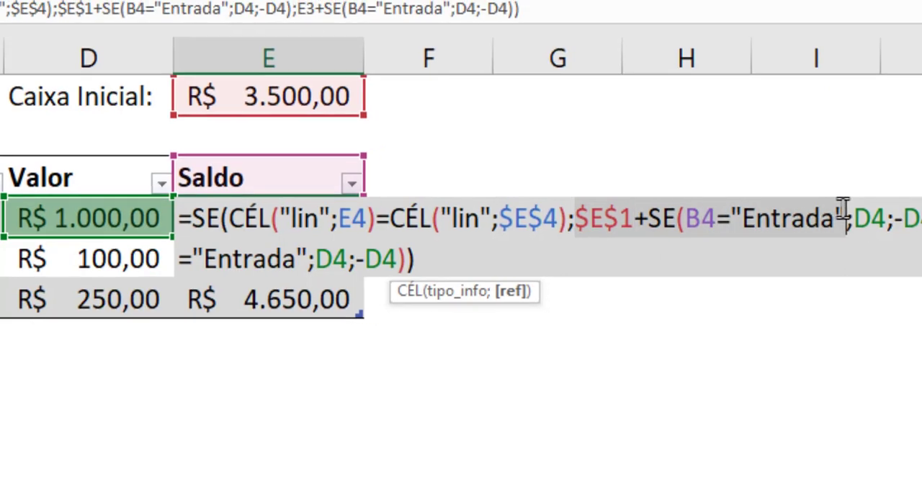
click(846, 216)
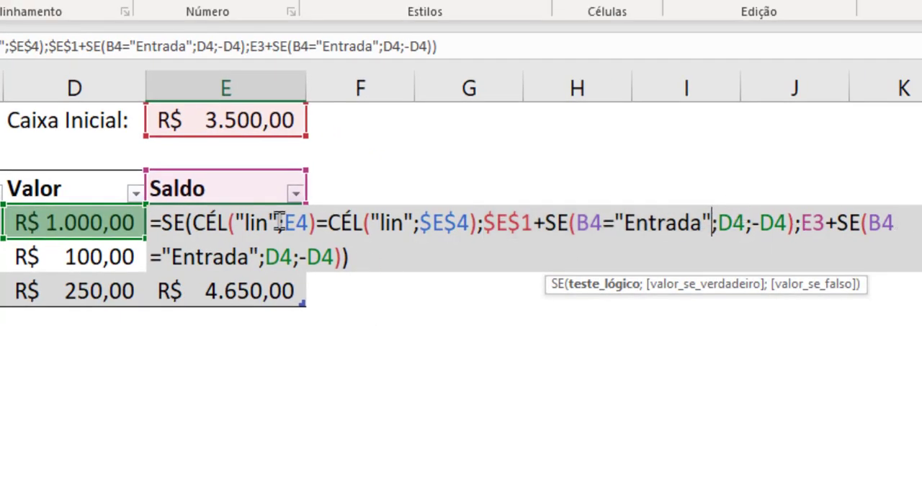
key(Return)
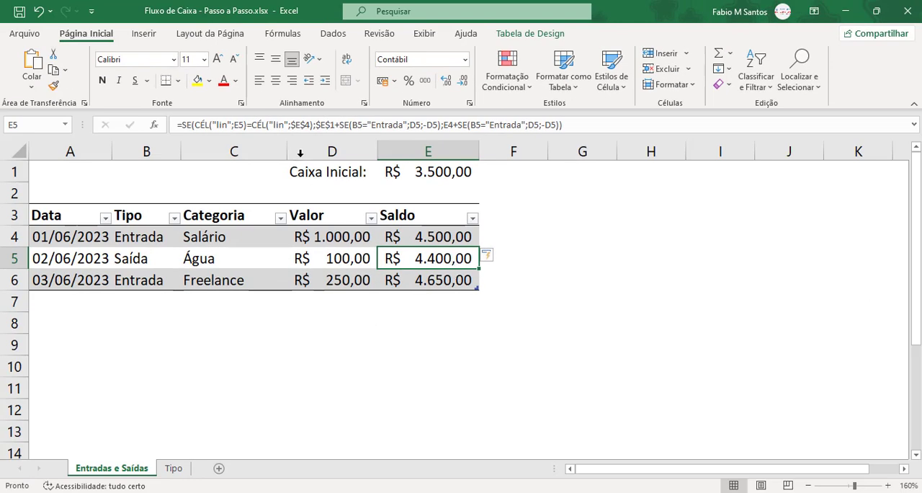
click(422, 280)
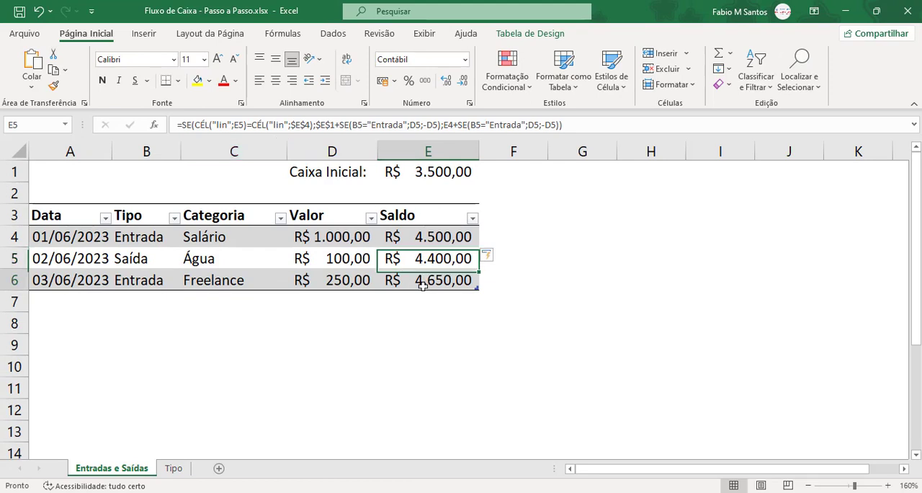
Test the revised Saldo formula by inserting a blank sheet row at row 2, and undo the insertion.
click(17, 193)
key(ctrl+plus)
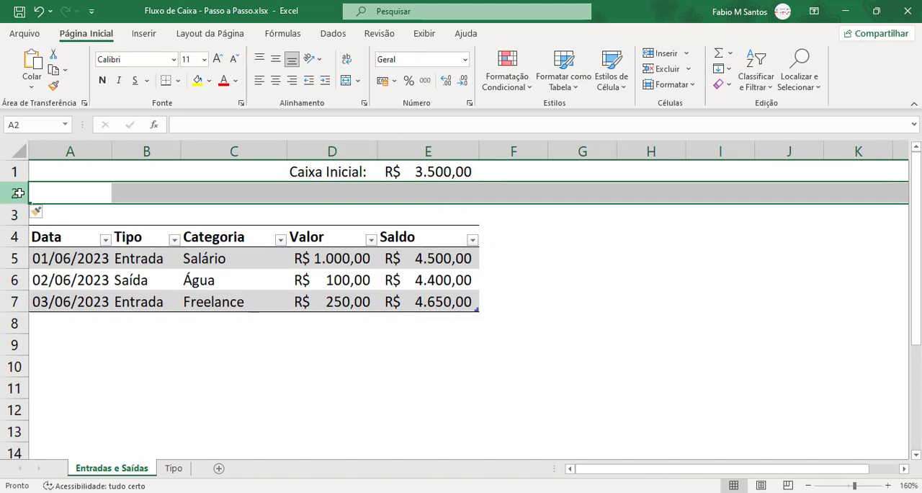
key(ctrl+z)
click(538, 307)
click(462, 339)
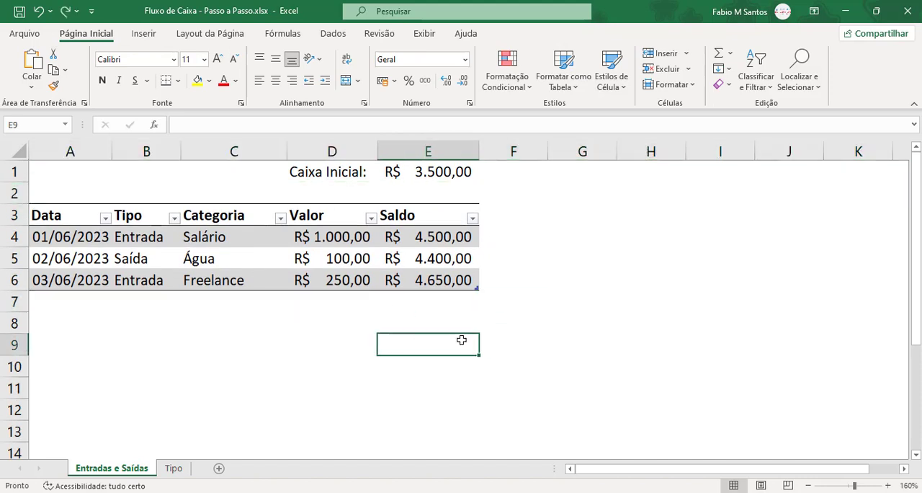
Hide the Tipo sheet so only the Entradas e Saídas sheet is shown in the workbook.
right_click(177, 468)
click(239, 424)
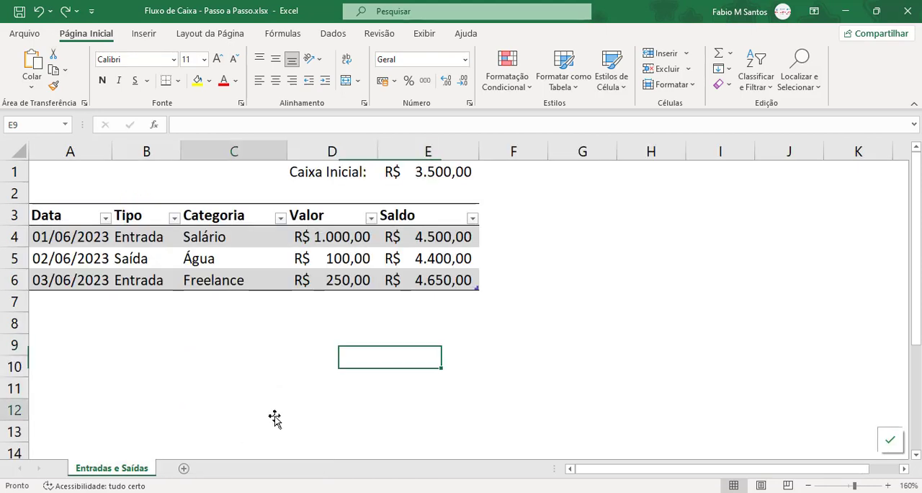
click(273, 414)
click(227, 266)
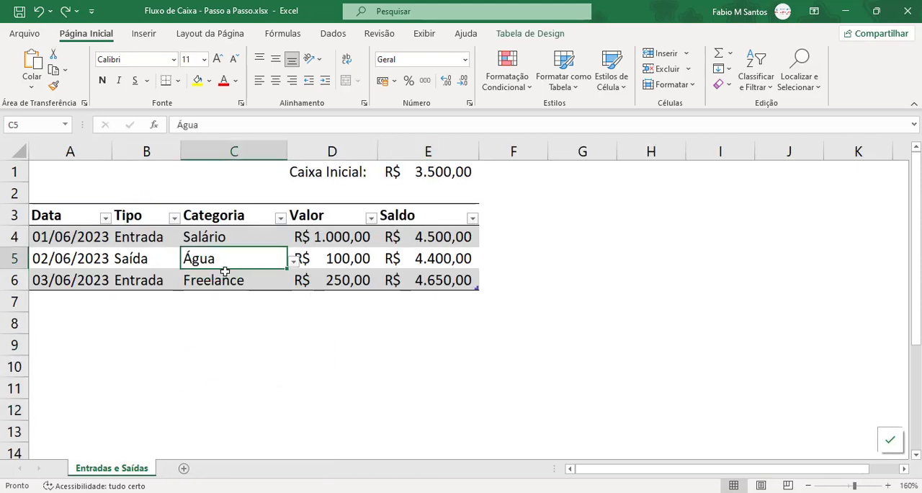
click(403, 283)
click(442, 332)
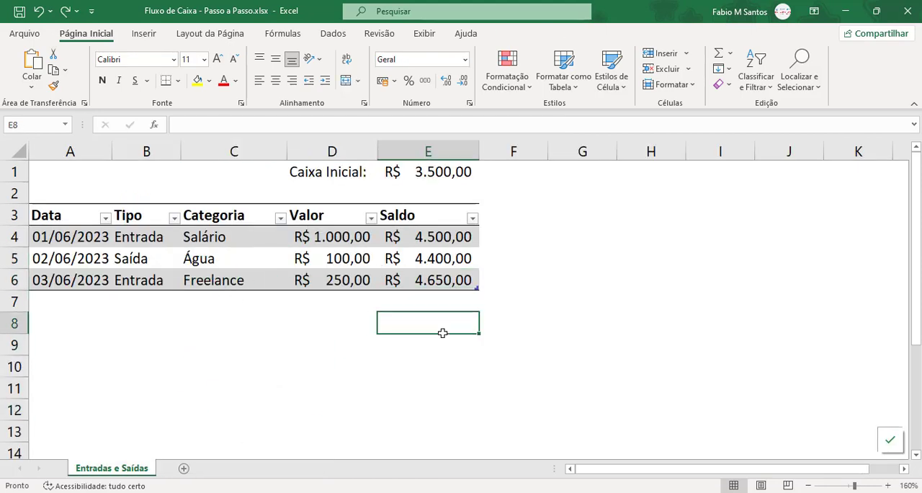